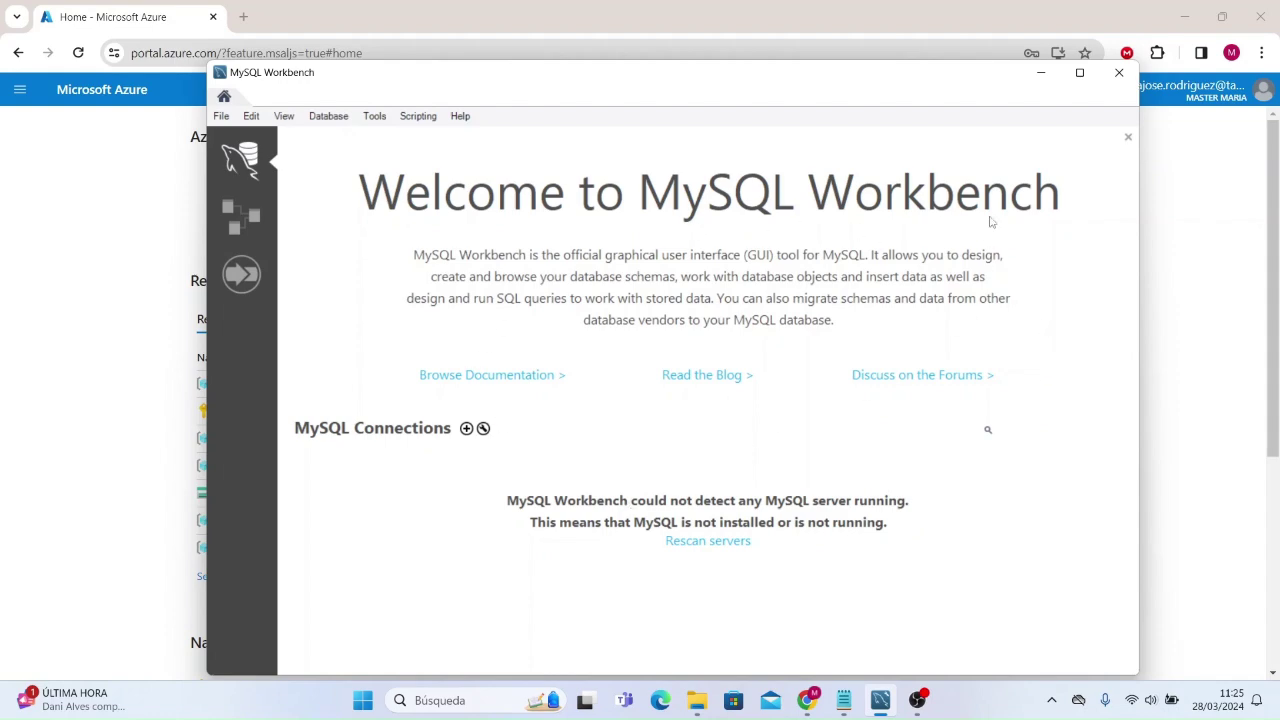
- Switch to the Azure portal and open the Azure Database for MySQL servers service by searching for "mysql"
{"action": "left_click", "coordinate": [1040, 76]}
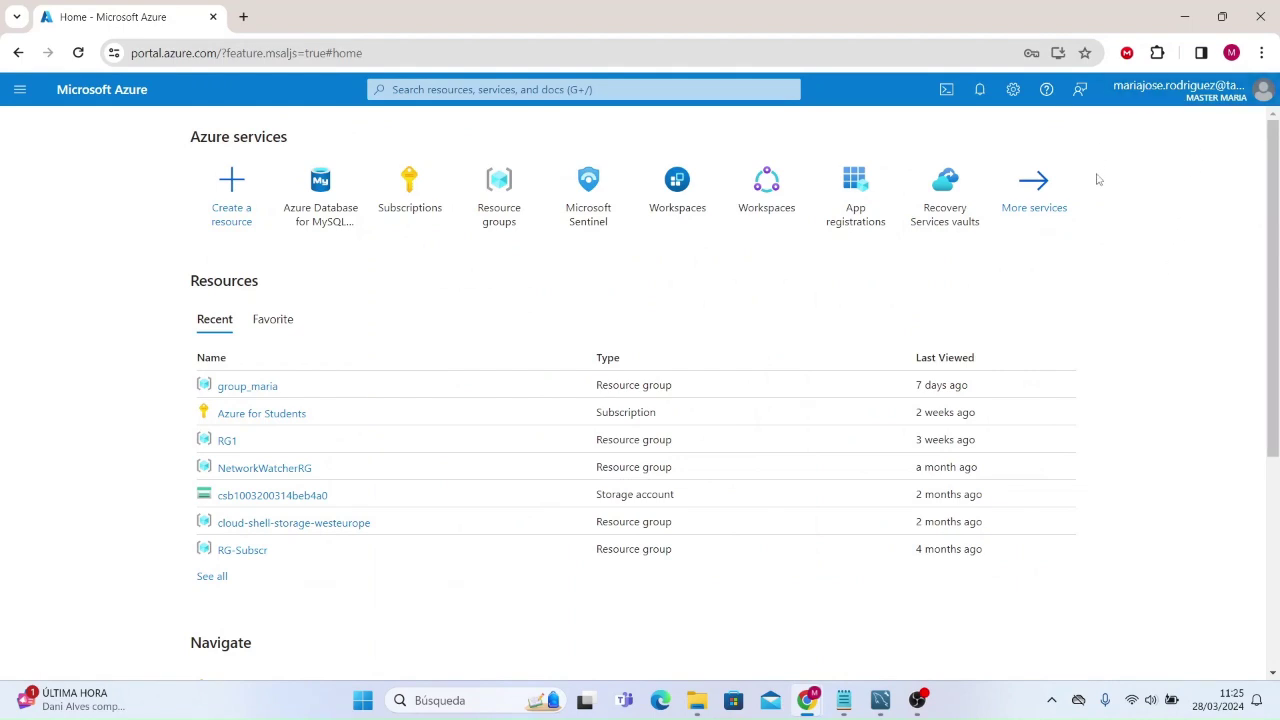
{"action": "left_click", "coordinate": [604, 90]}
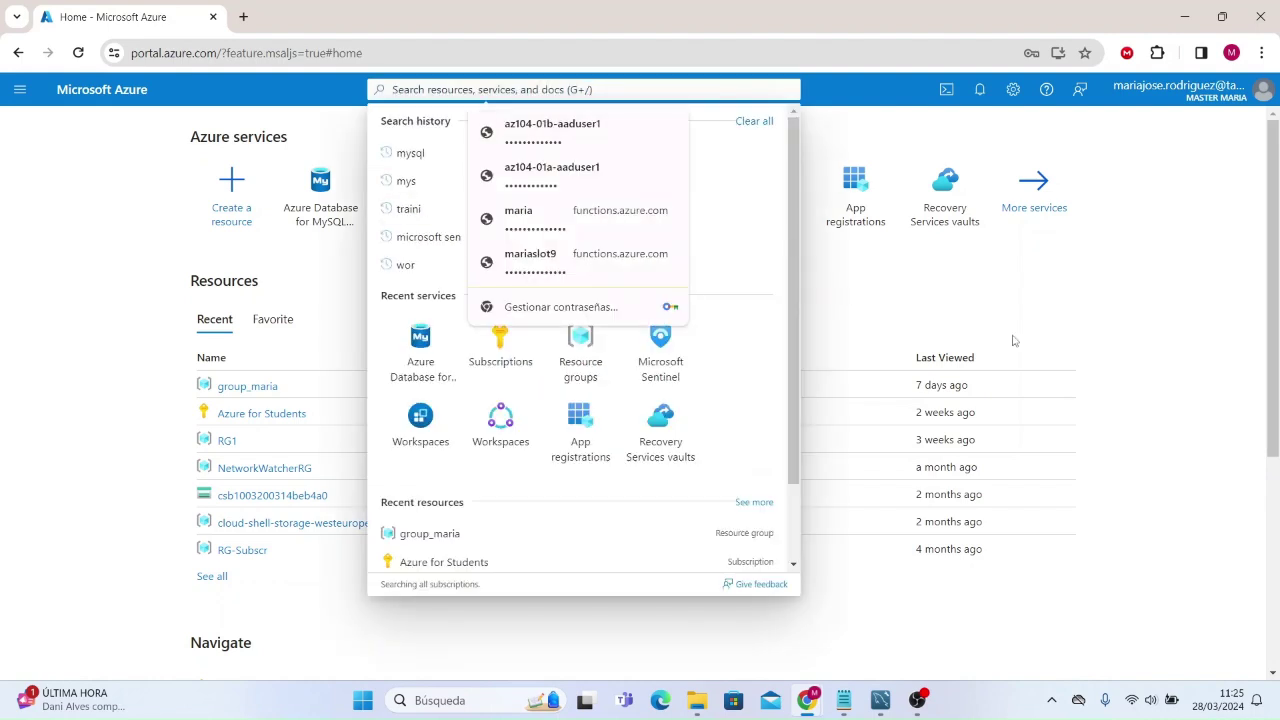
{"action": "type", "text": "m"}
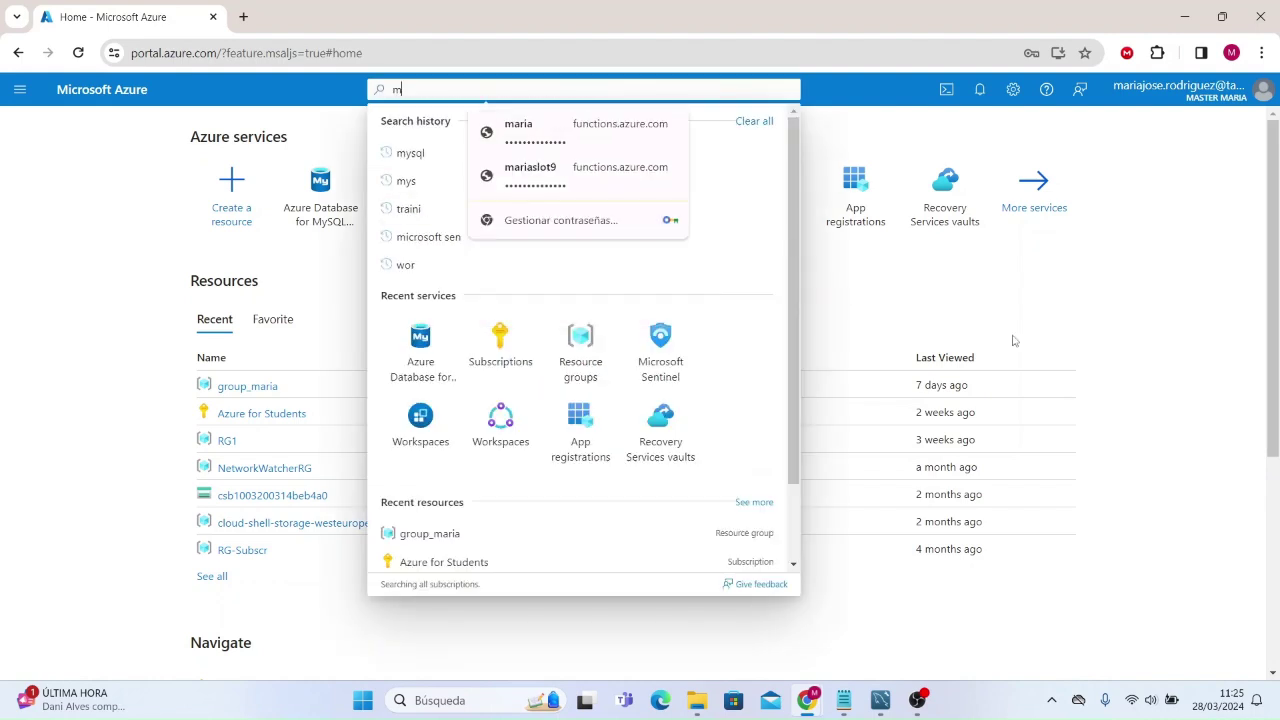
{"action": "type", "text": "ysql"}
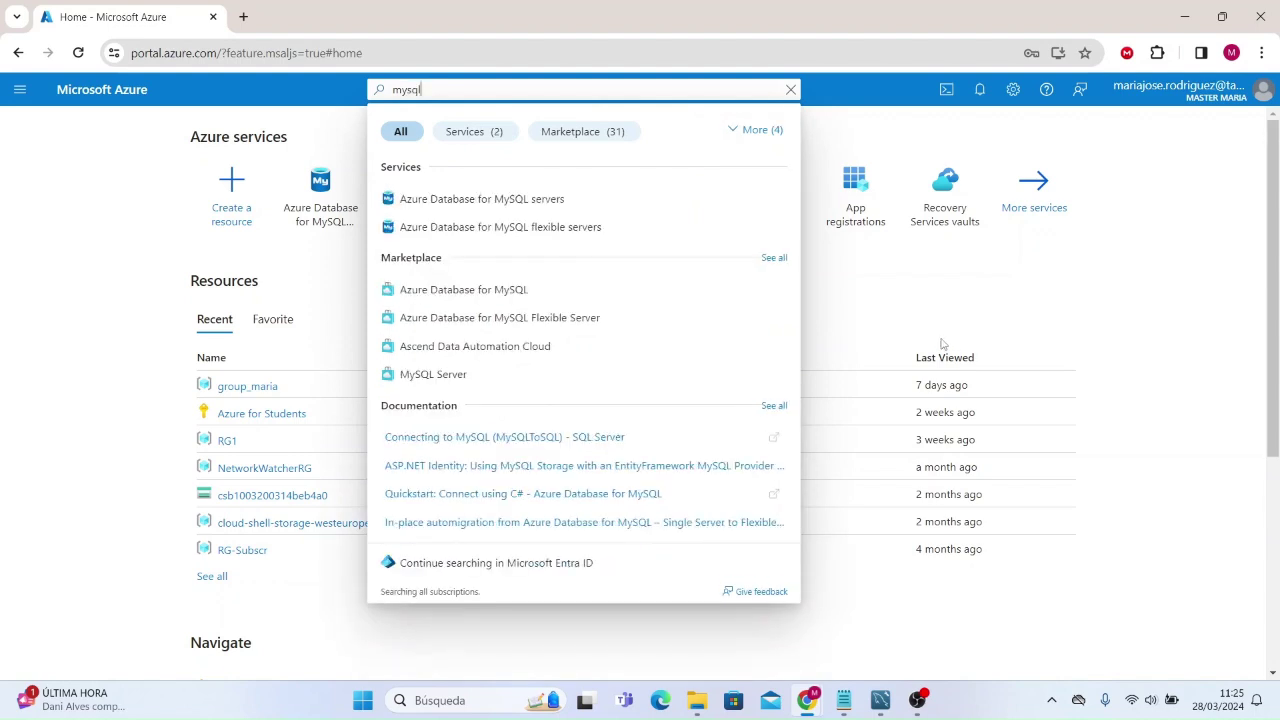
{"action": "left_click", "coordinate": [533, 210]}
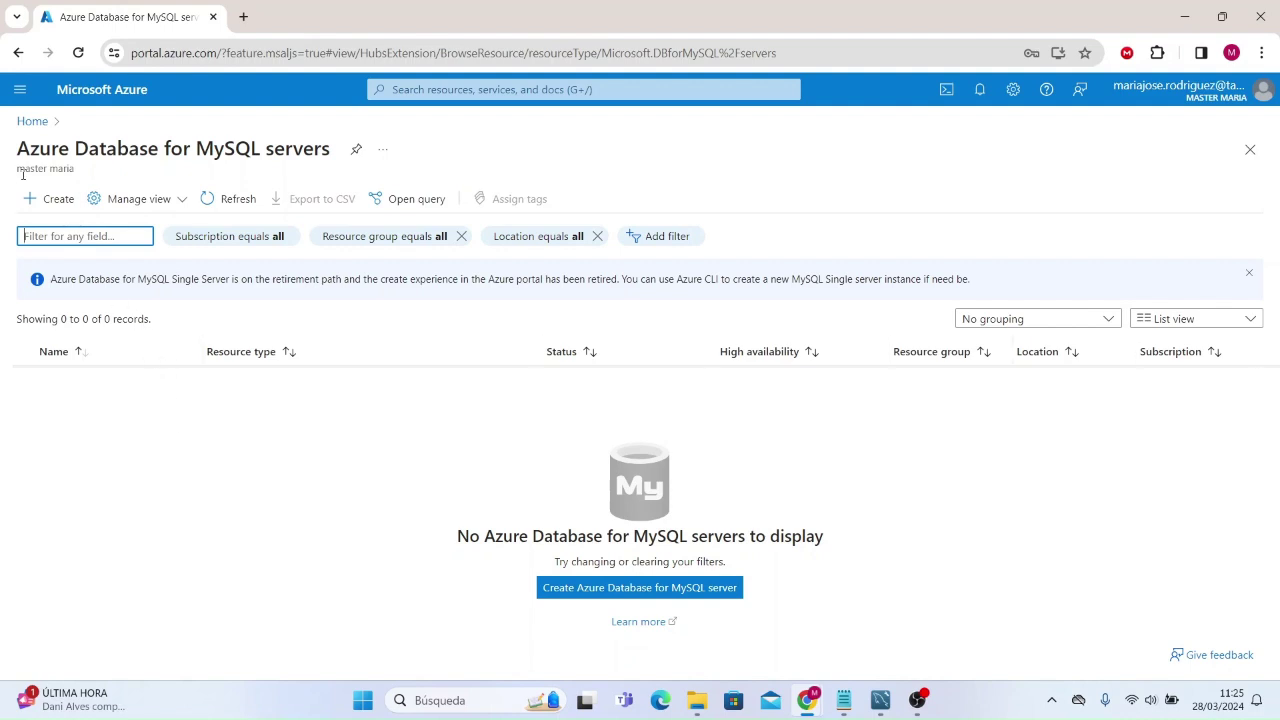
- Start creating a new Azure Database for MySQL server with the Flexible server deployment option
{"action": "left_click", "coordinate": [49, 200]}
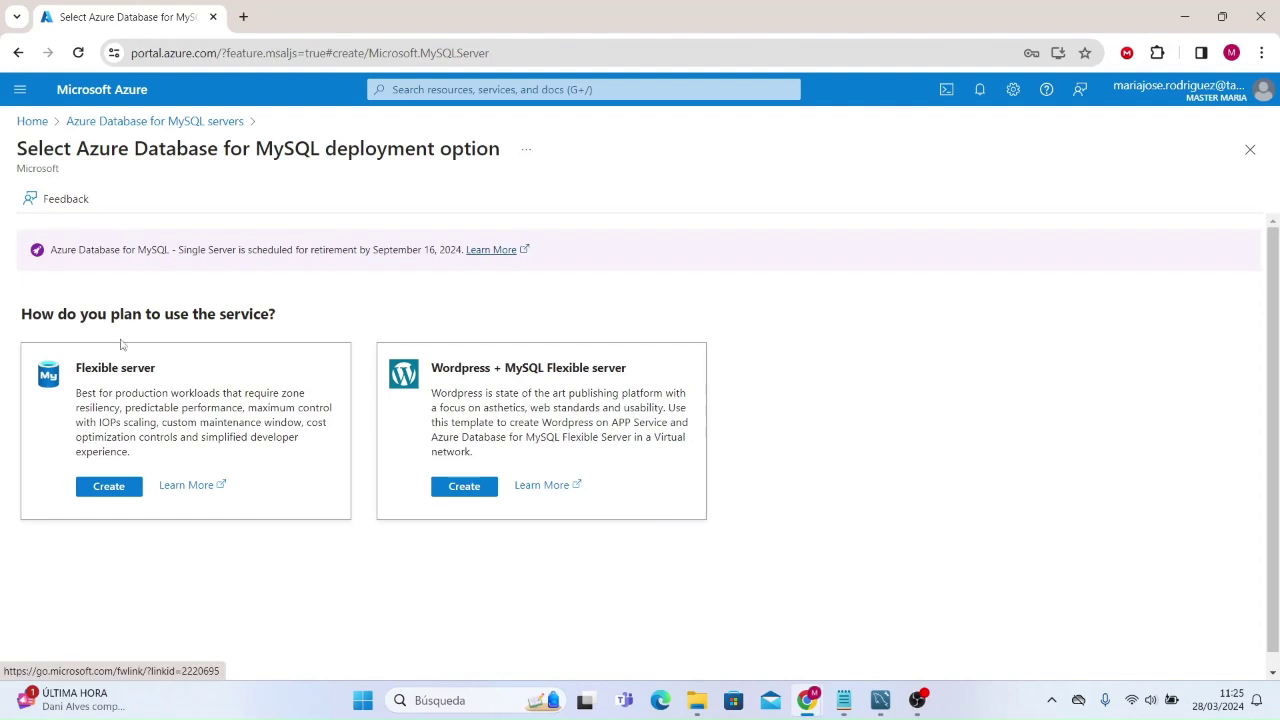
{"action": "left_click_drag", "start_coordinate": [73, 378], "coordinate": [165, 387]}
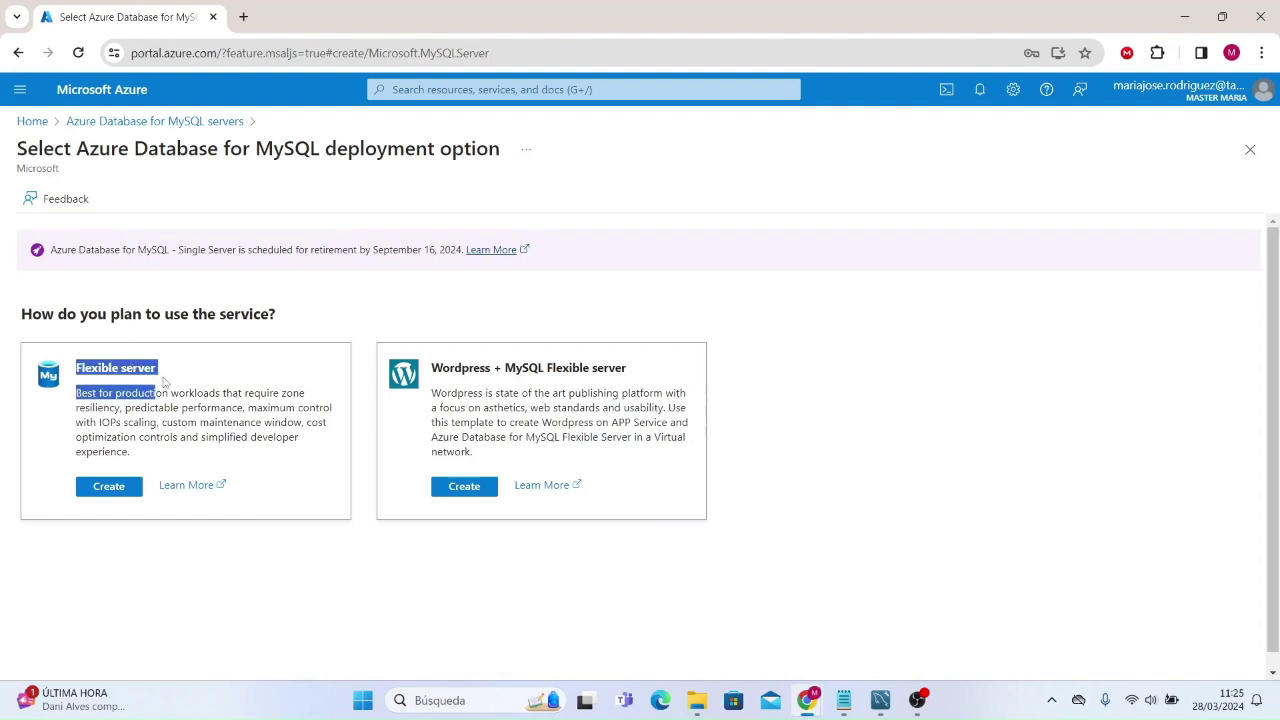
{"action": "left_click", "coordinate": [165, 387]}
{"action": "left_click", "coordinate": [122, 489]}
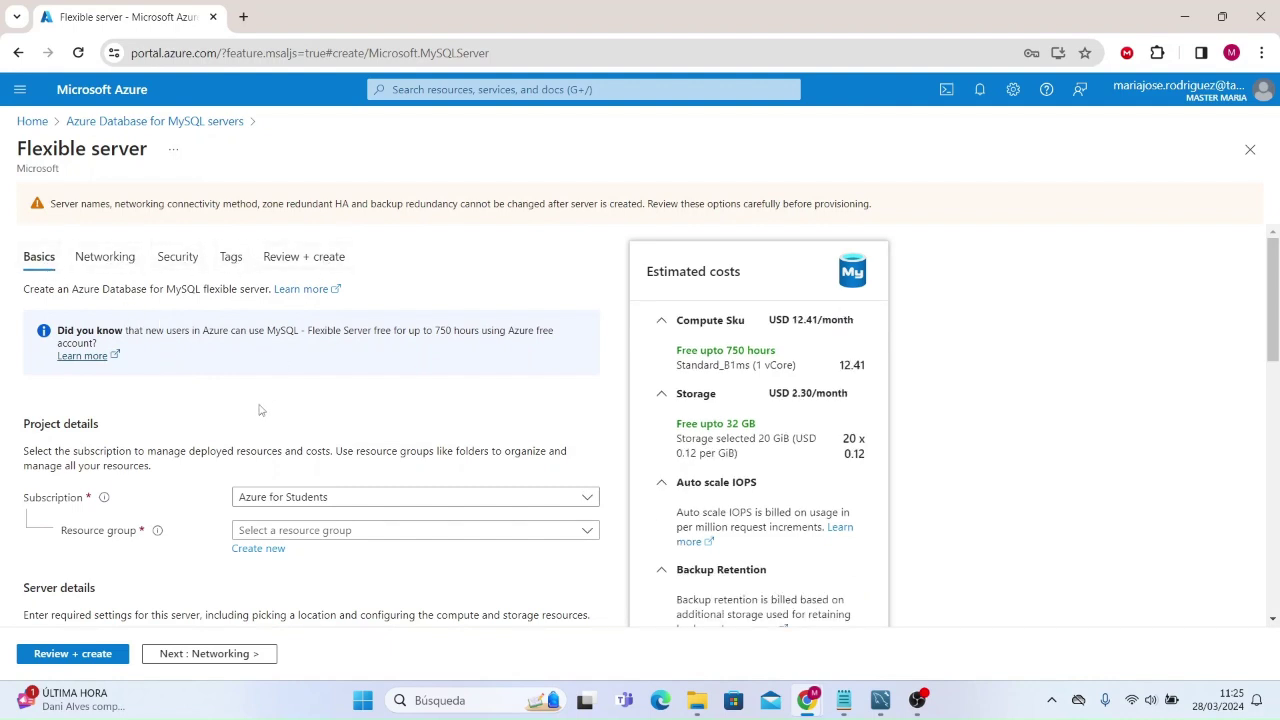
- Create a new resource group named "demobbdd" for the flexible server's project details
{"action": "scroll", "coordinate": [259, 410], "scroll_direction": "down", "scroll_amount": 2}
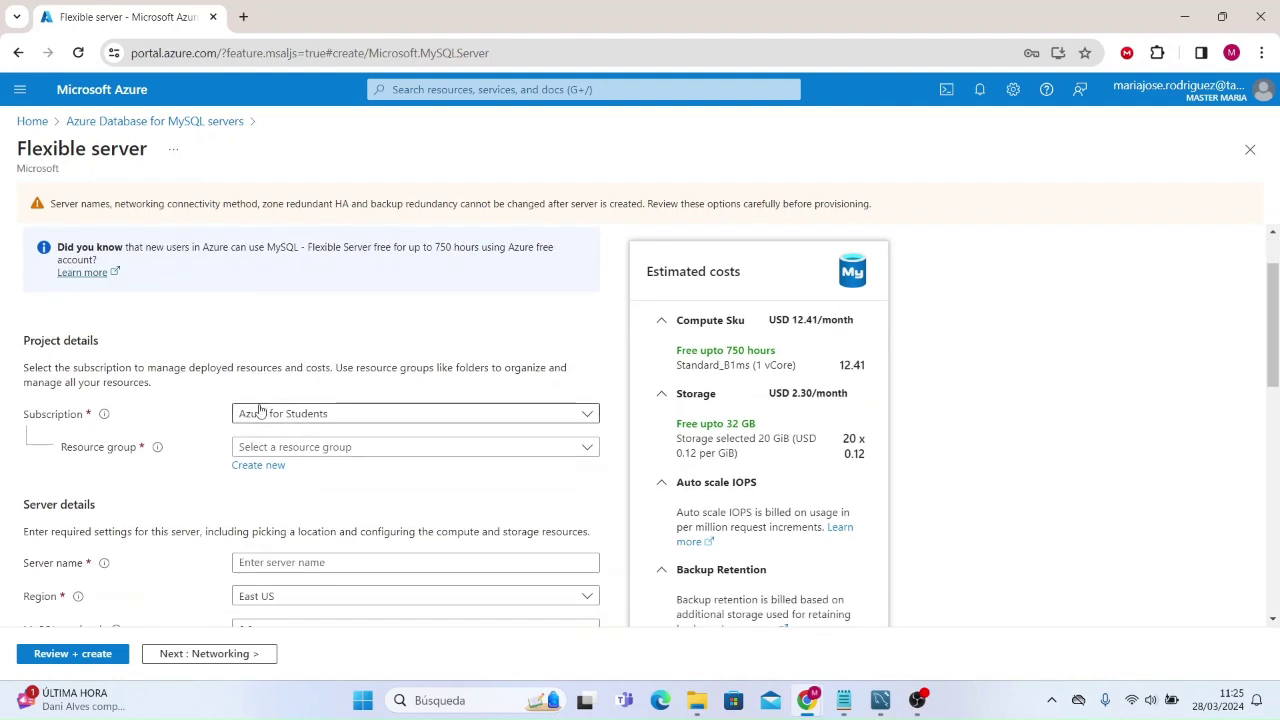
{"action": "scroll", "coordinate": [259, 410], "scroll_direction": "down", "scroll_amount": 2}
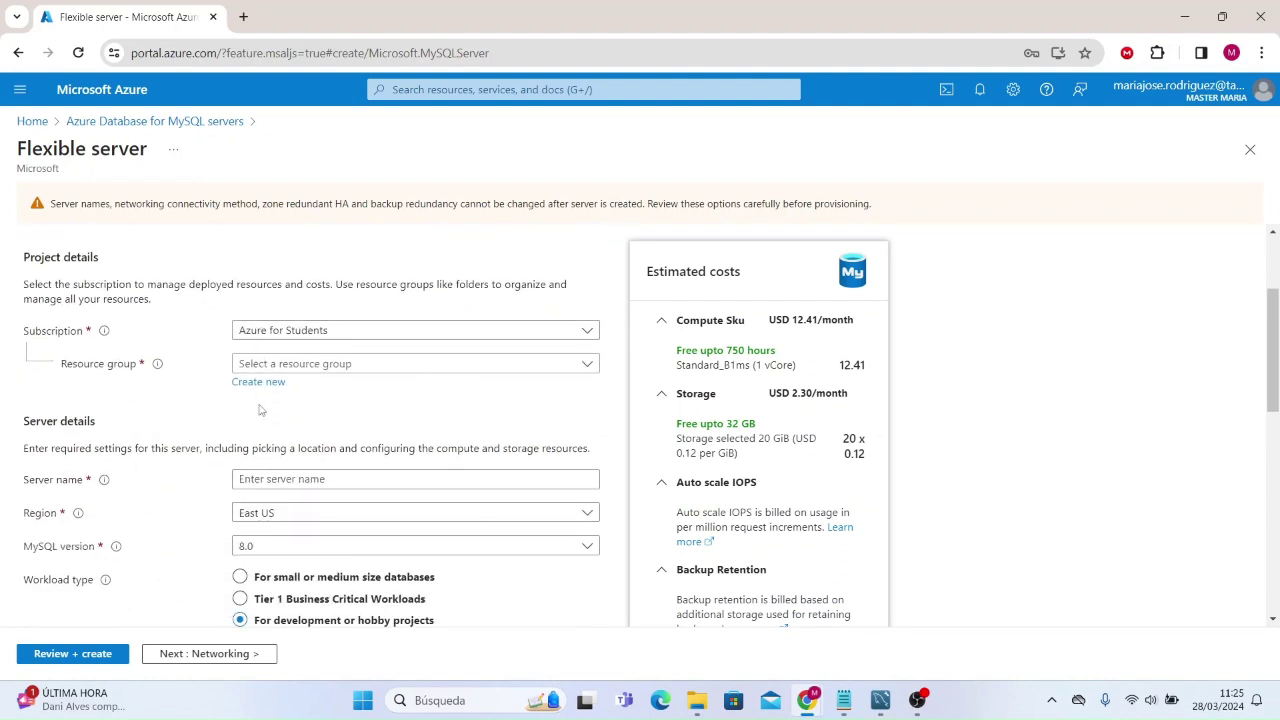
{"action": "scroll", "coordinate": [259, 410], "scroll_direction": "up", "scroll_amount": 4}
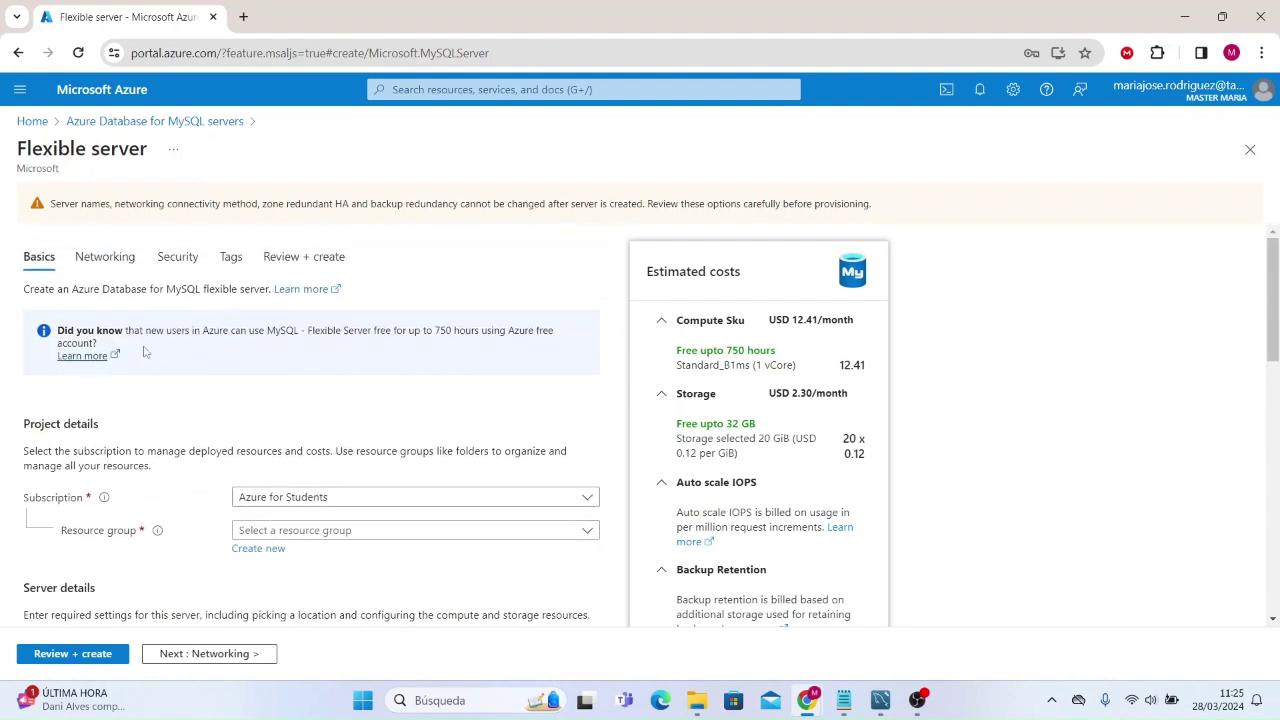
{"action": "scroll", "coordinate": [186, 453], "scroll_direction": "down", "scroll_amount": 4}
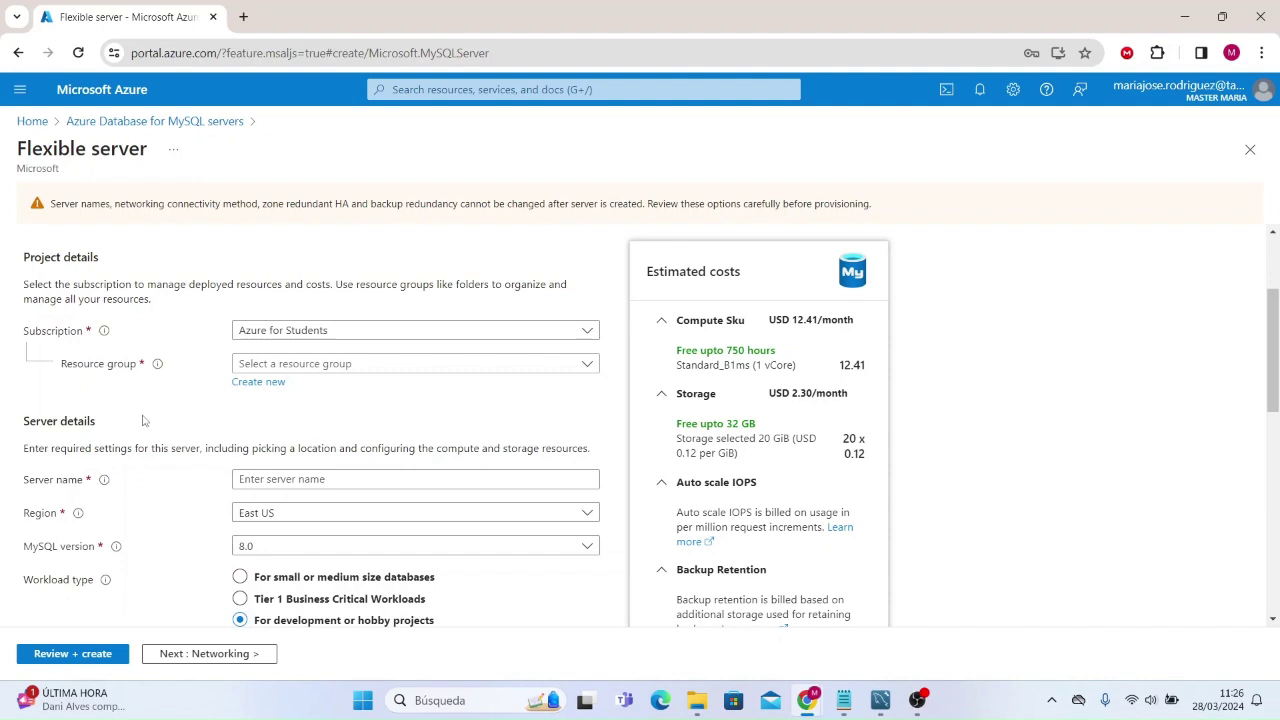
{"action": "left_click", "coordinate": [259, 385]}
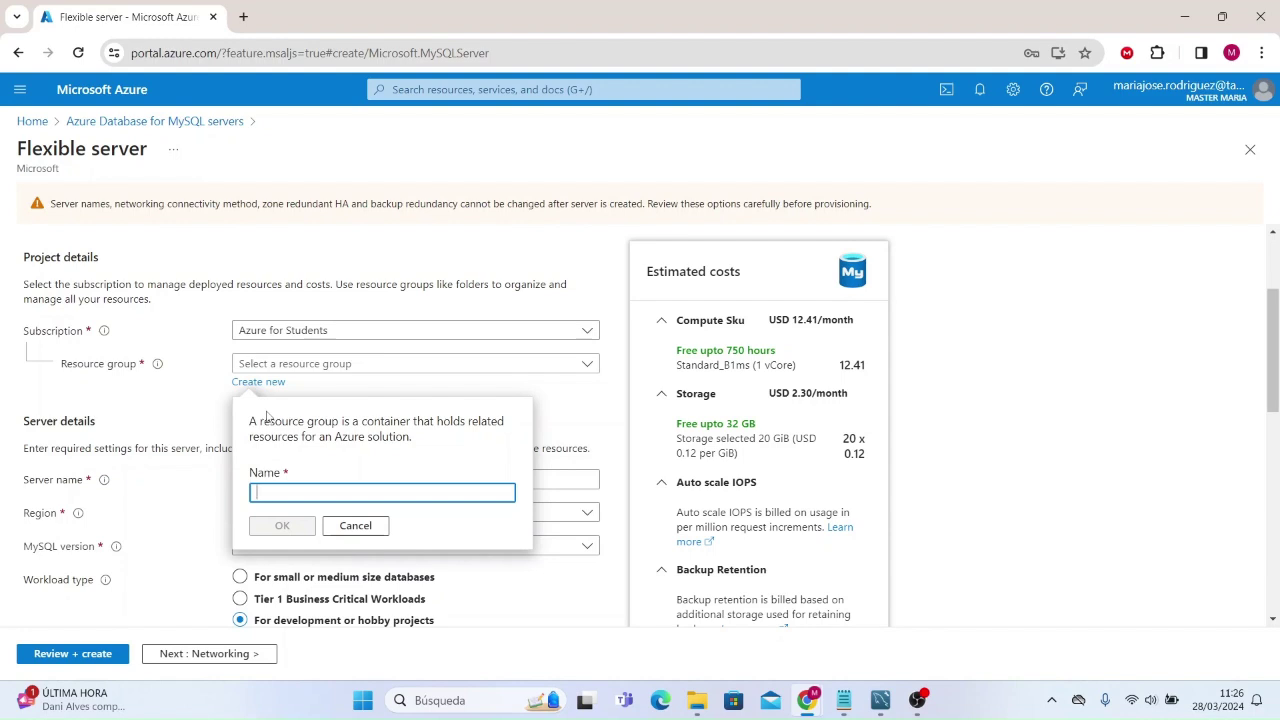
{"action": "type", "text": "demobbdd"}
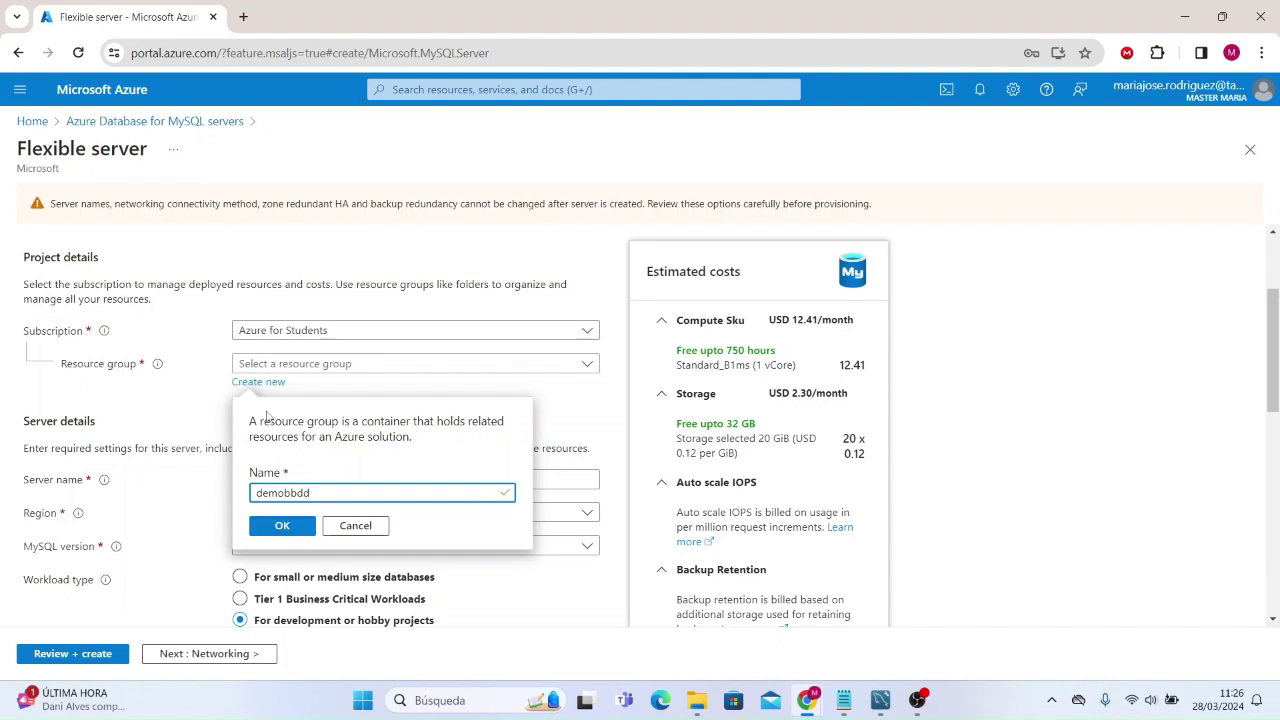
{"action": "left_click", "coordinate": [289, 526]}
- Enter "serverdemoo" as the server name in the server details
{"action": "left_click", "coordinate": [288, 479]}
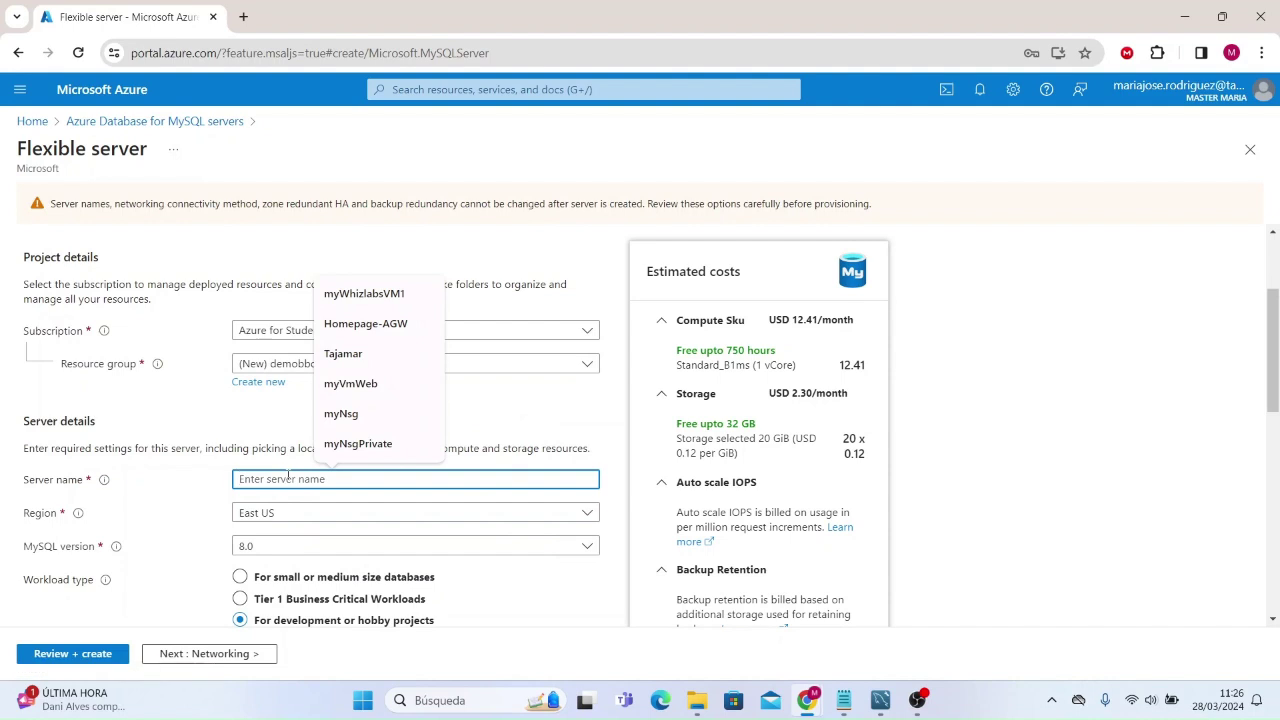
{"action": "type", "text": "serverde"}
{"action": "type", "text": "mob"}
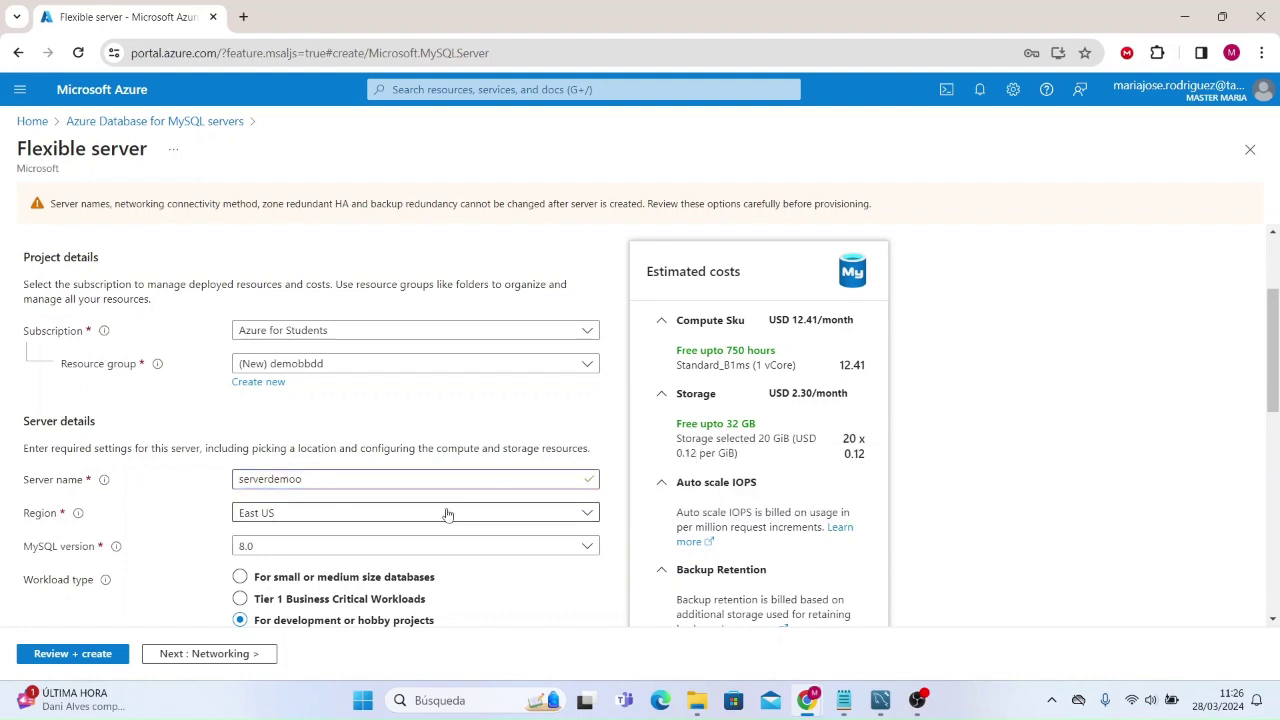
- Set the server's workload type to "For small or medium size databases"
{"action": "scroll", "coordinate": [448, 514], "scroll_direction": "down", "scroll_amount": 1}
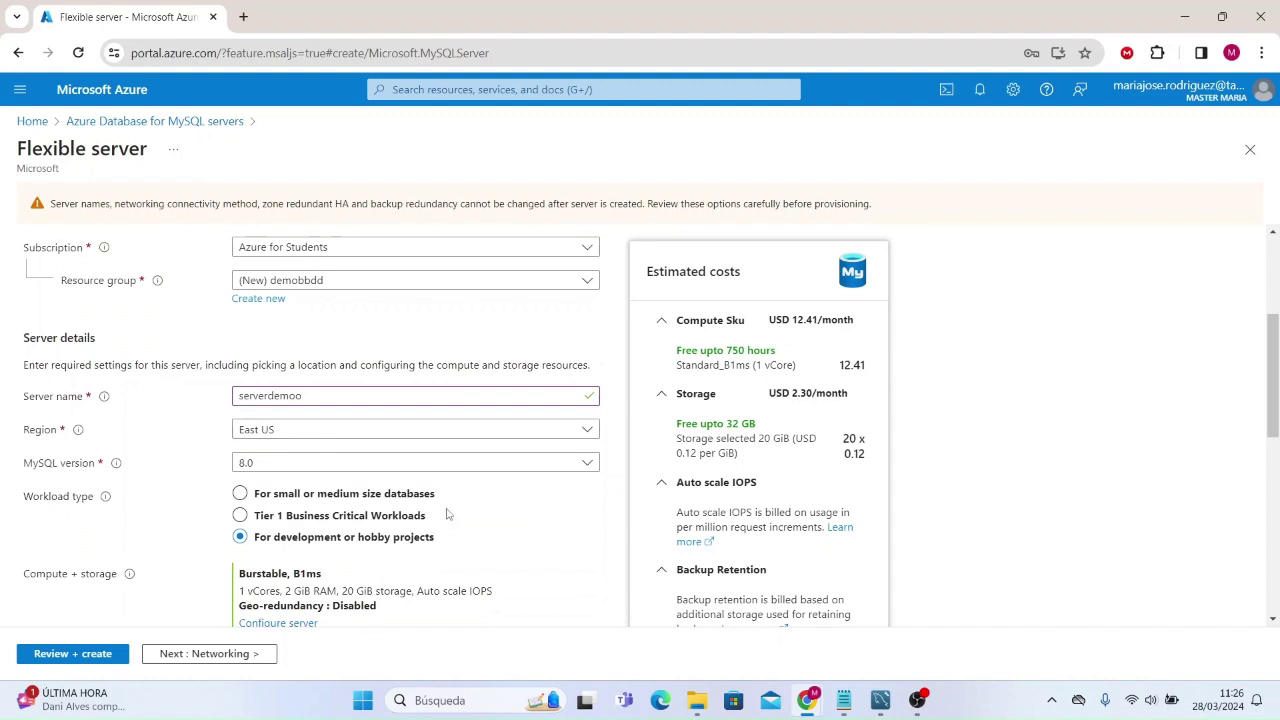
{"action": "scroll", "coordinate": [337, 463], "scroll_direction": "down", "scroll_amount": 1}
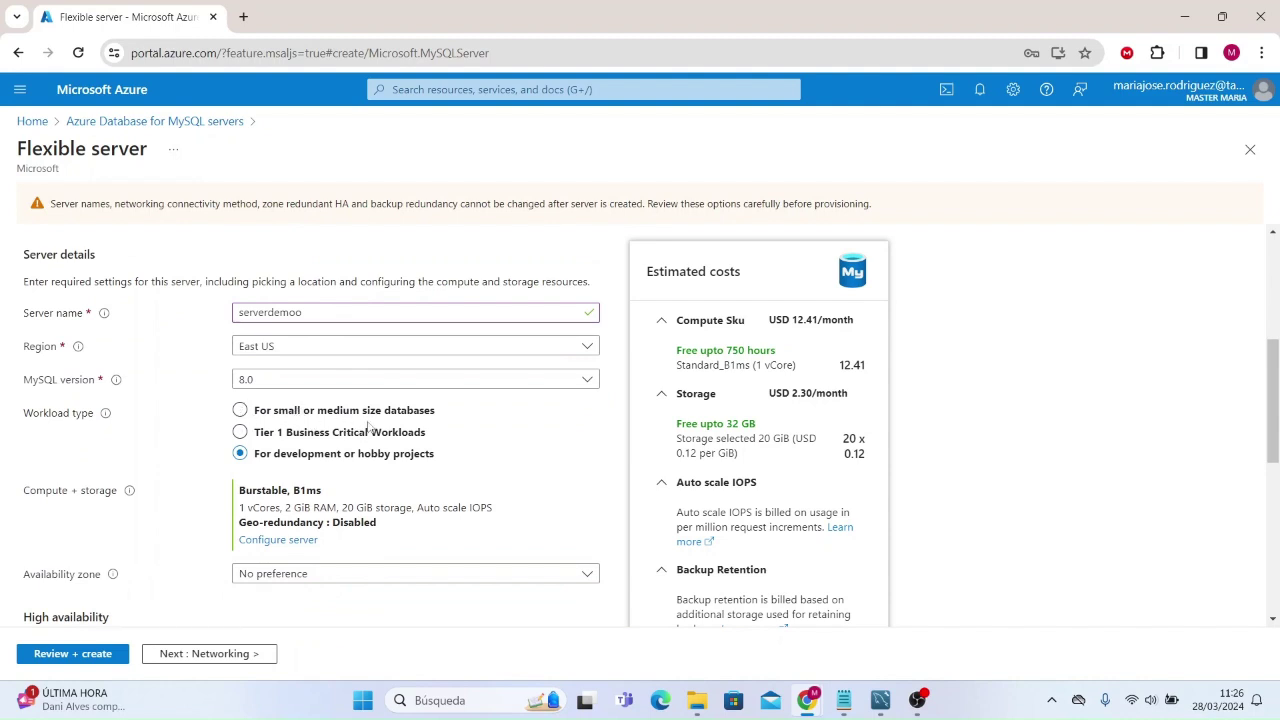
{"action": "left_click", "coordinate": [248, 414]}
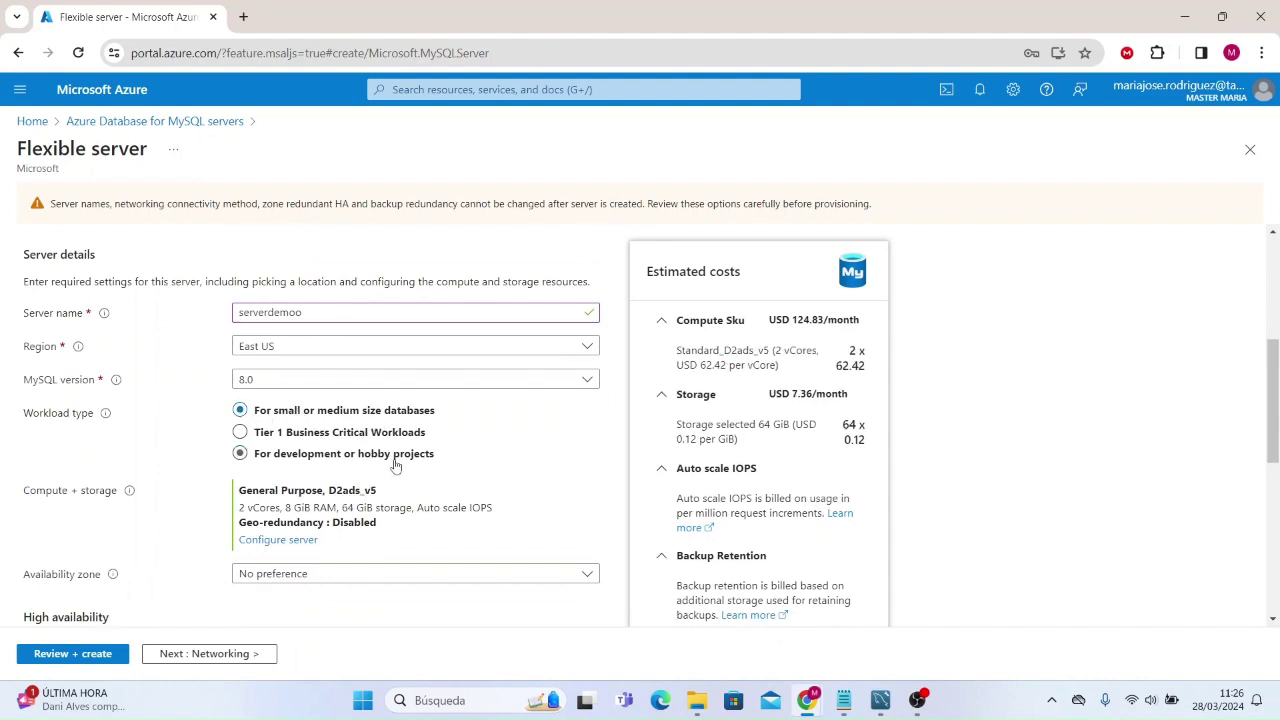
{"action": "scroll", "coordinate": [588, 443], "scroll_direction": "down", "scroll_amount": 1}
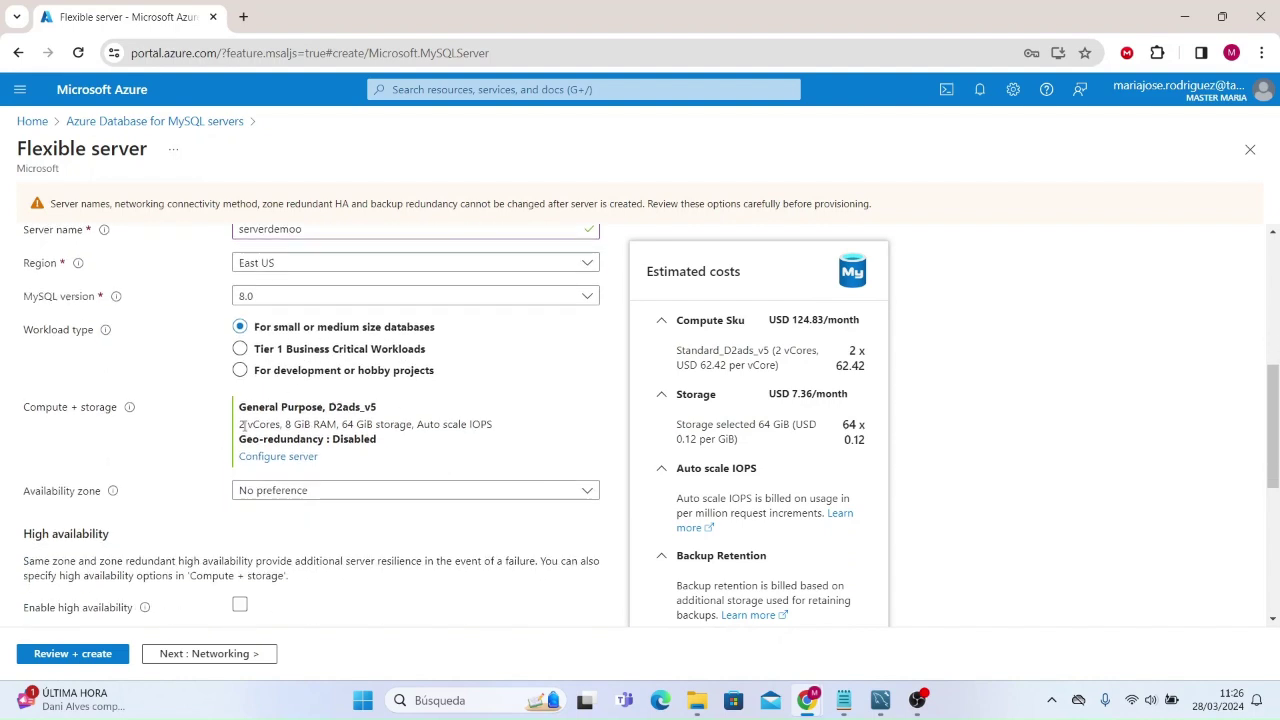
{"action": "scroll", "coordinate": [434, 482], "scroll_direction": "down", "scroll_amount": 2}
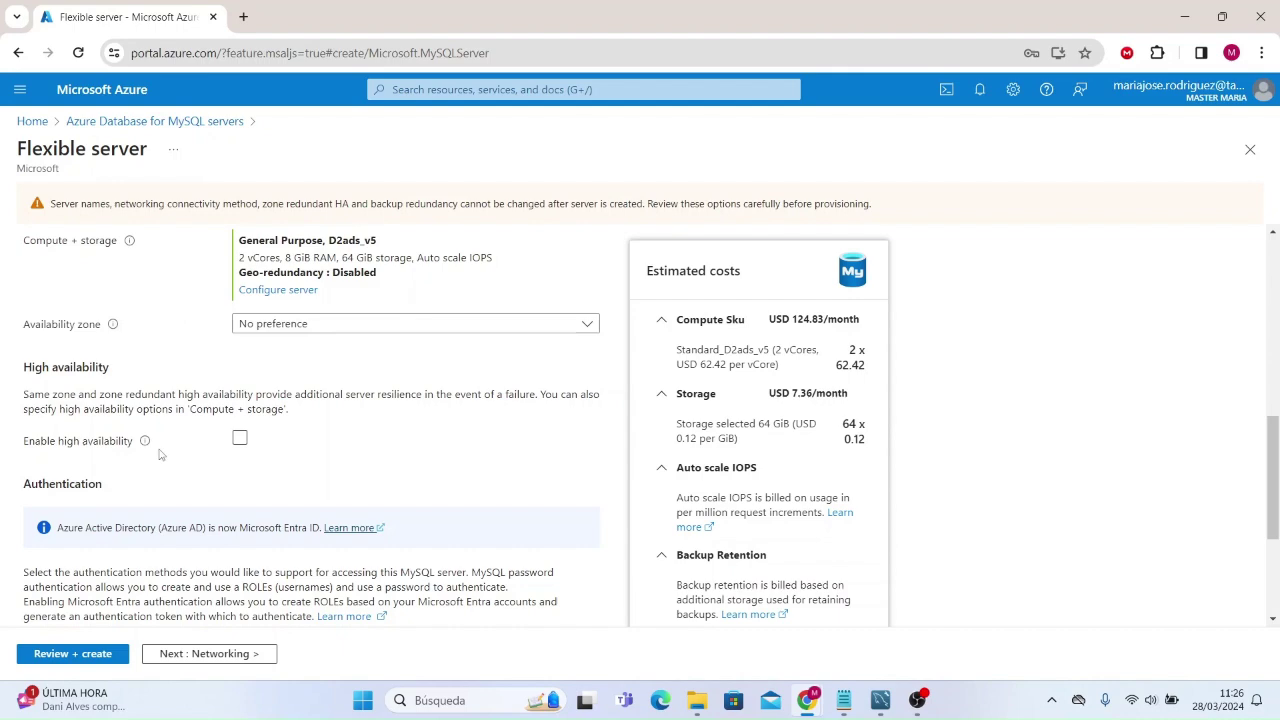
- Fill in the MySQL authentication details with admin username "myadmin", and enter and confirm the admin password
{"action": "scroll", "coordinate": [297, 489], "scroll_direction": "down", "scroll_amount": 3}
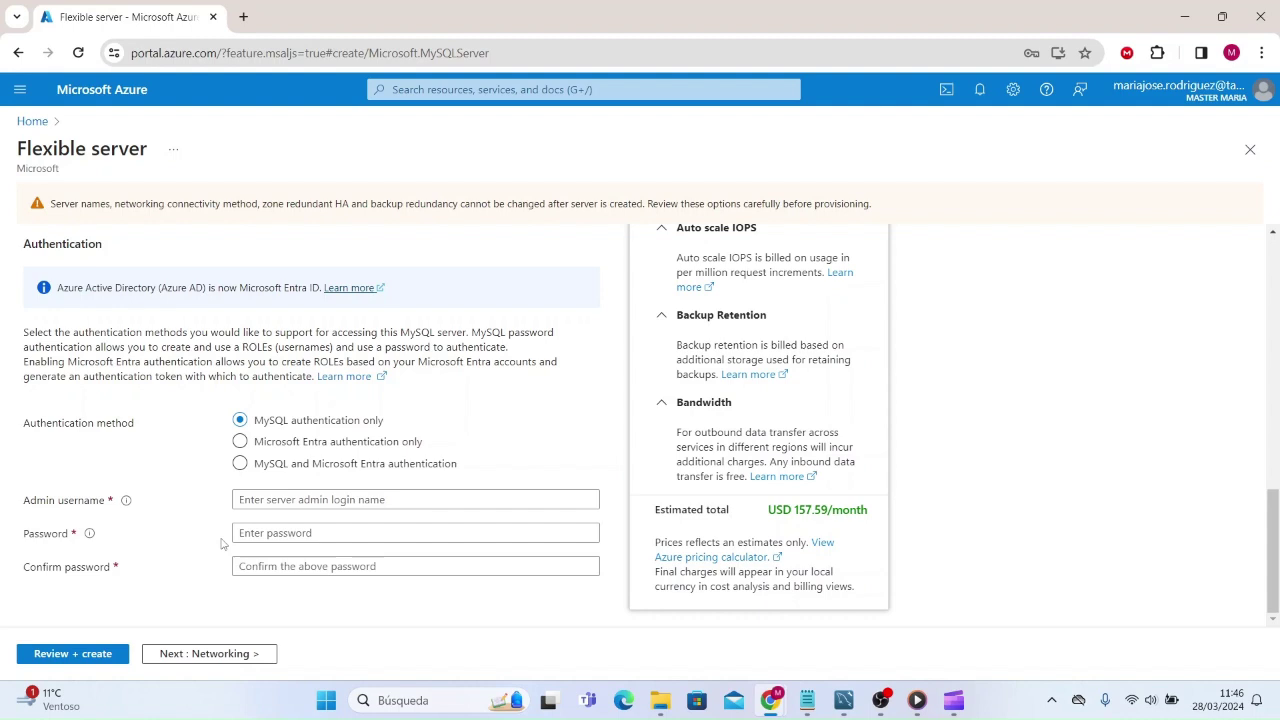
{"action": "left_click", "coordinate": [414, 497]}
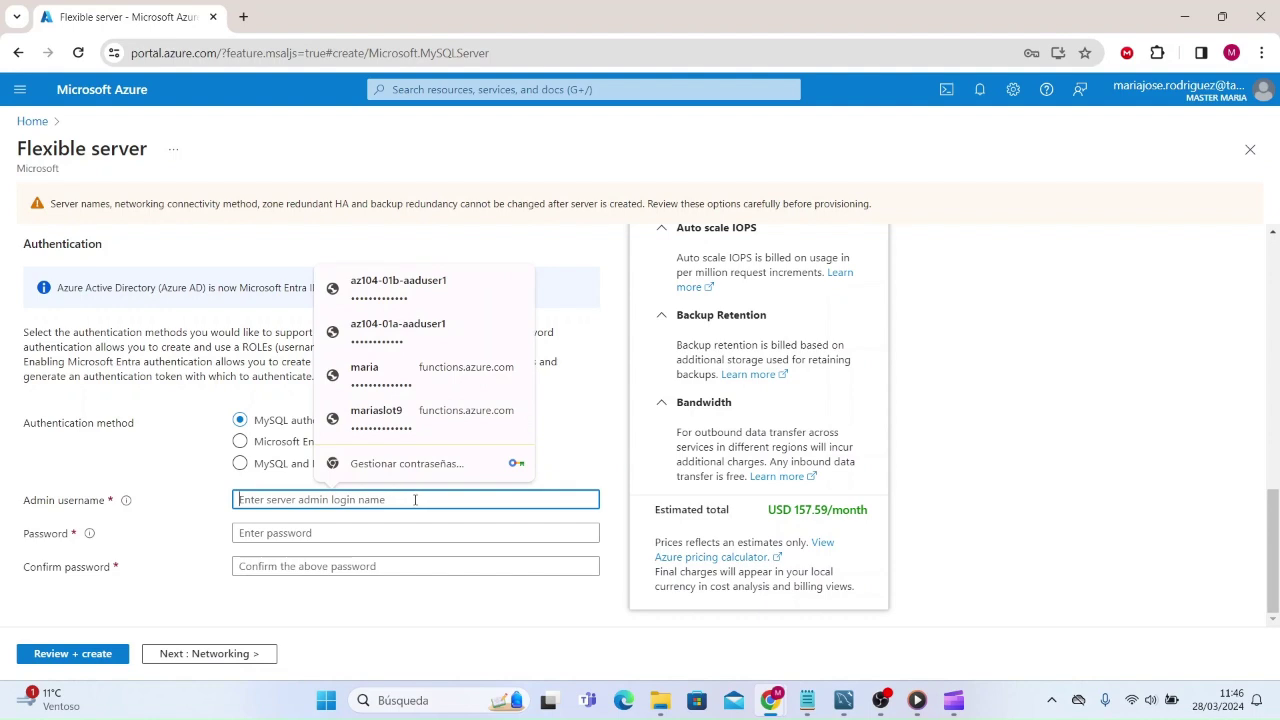
{"action": "type", "text": "myadmin"}
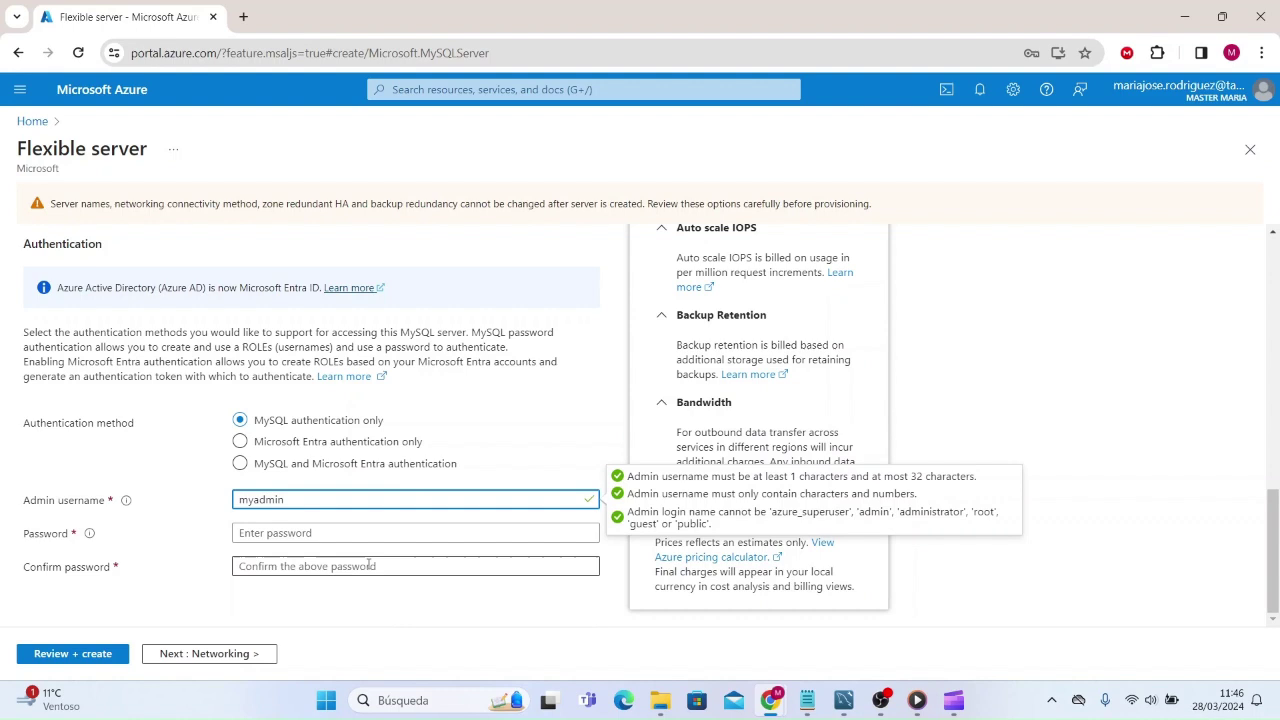
{"action": "left_click_drag", "start_coordinate": [309, 510], "coordinate": [243, 504]}
{"action": "left_click", "coordinate": [258, 533]}
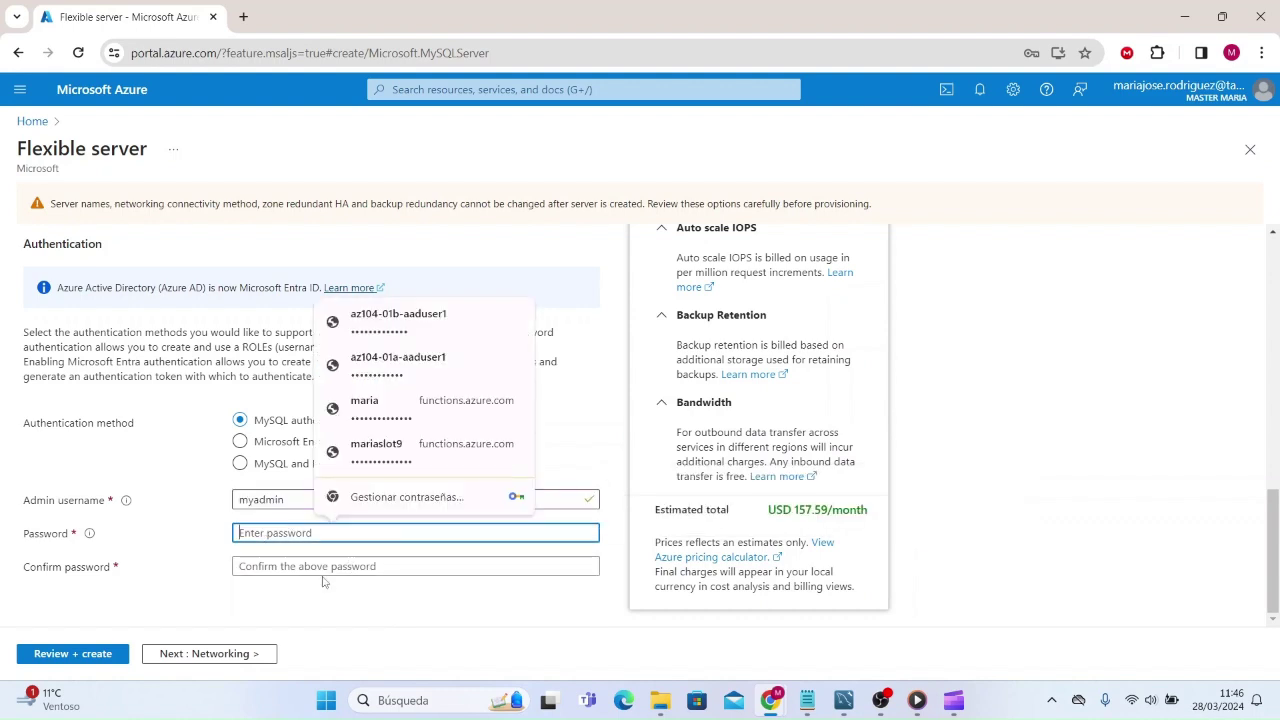
{"action": "key", "text": "super+v"}
{"action": "key", "text": "Return"}
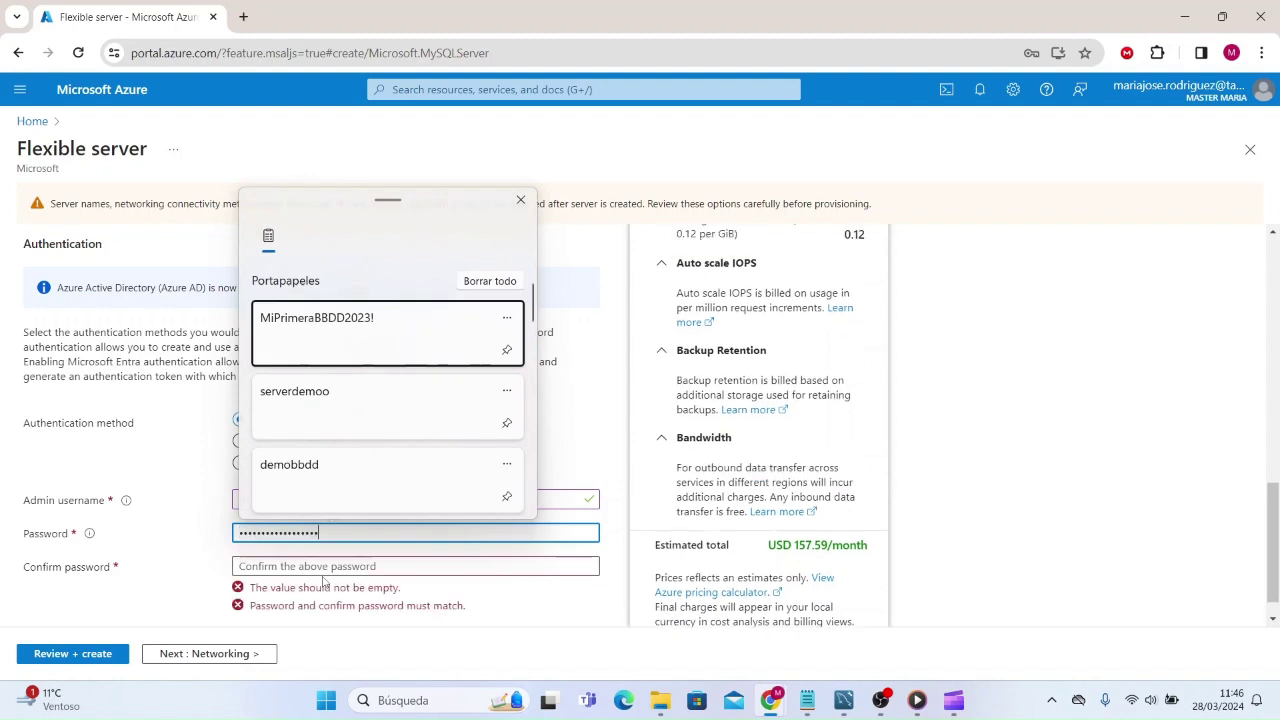
{"action": "key", "text": "Tab"}
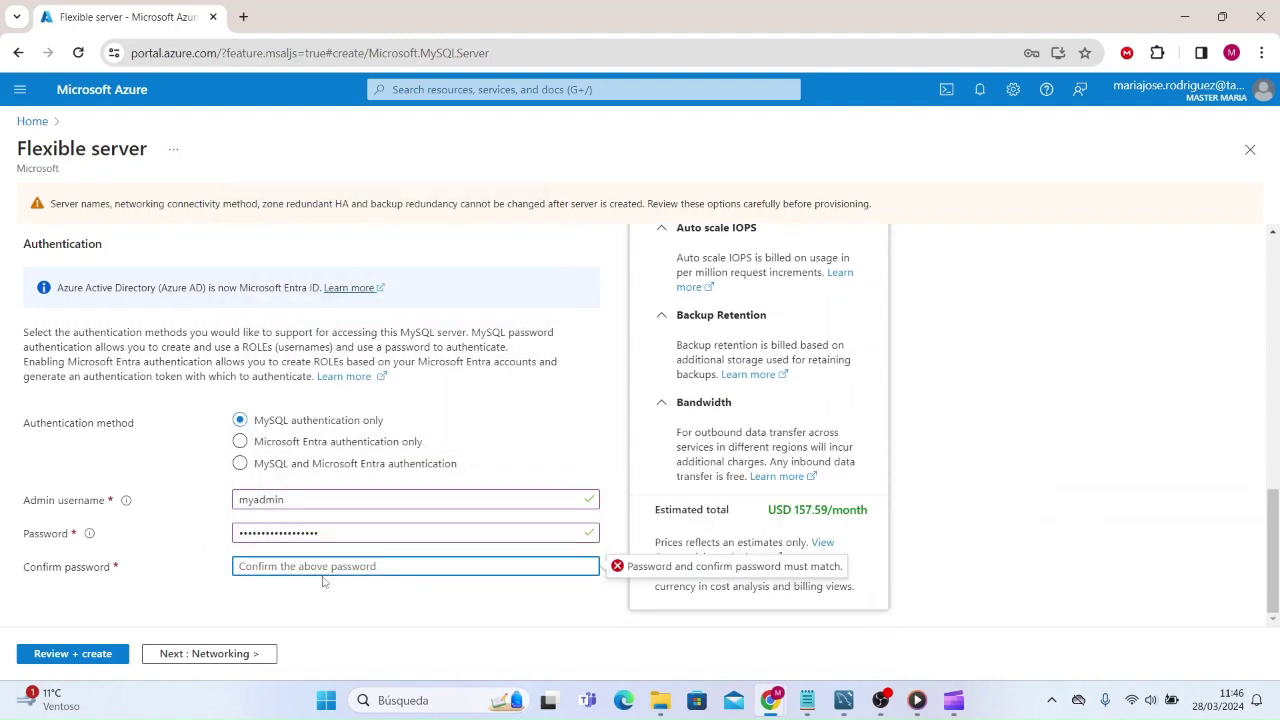
{"action": "key", "text": "super+v"}
{"action": "key", "text": "Return"}
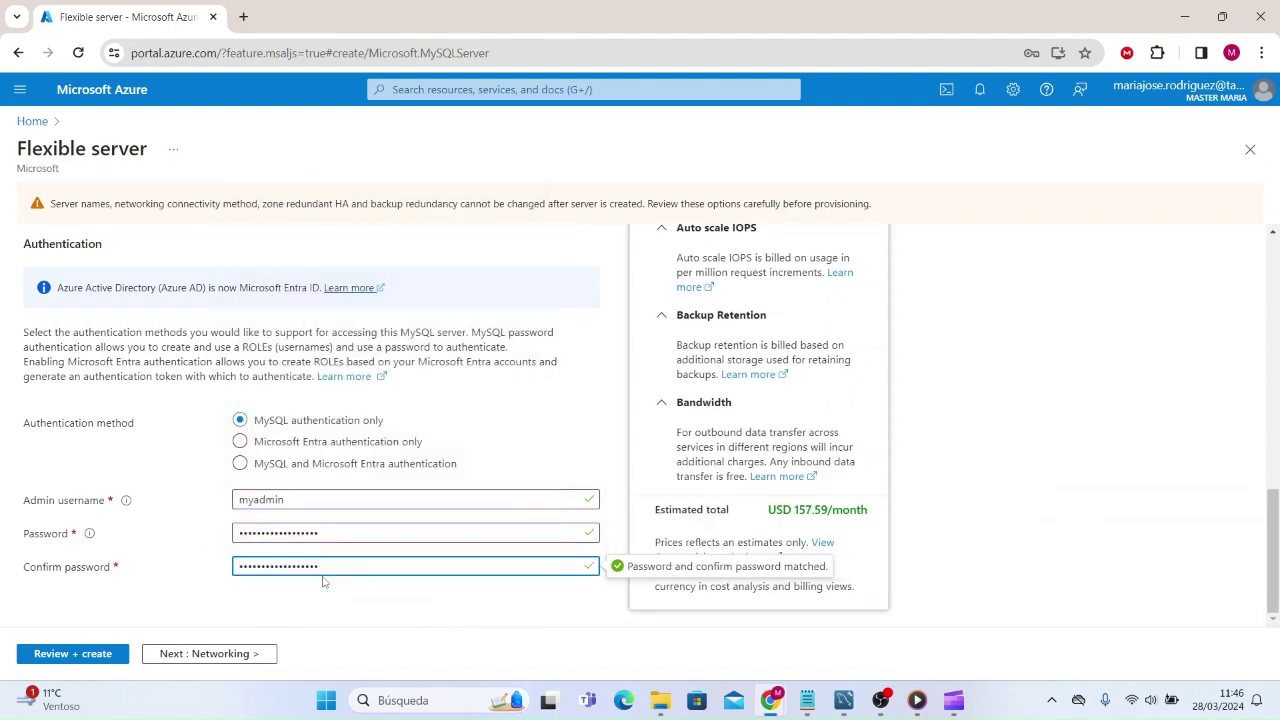
- Proceed to the networking settings and allow public access from any Azure service within Azure to this server in the firewall rules
{"action": "left_click", "coordinate": [210, 653]}
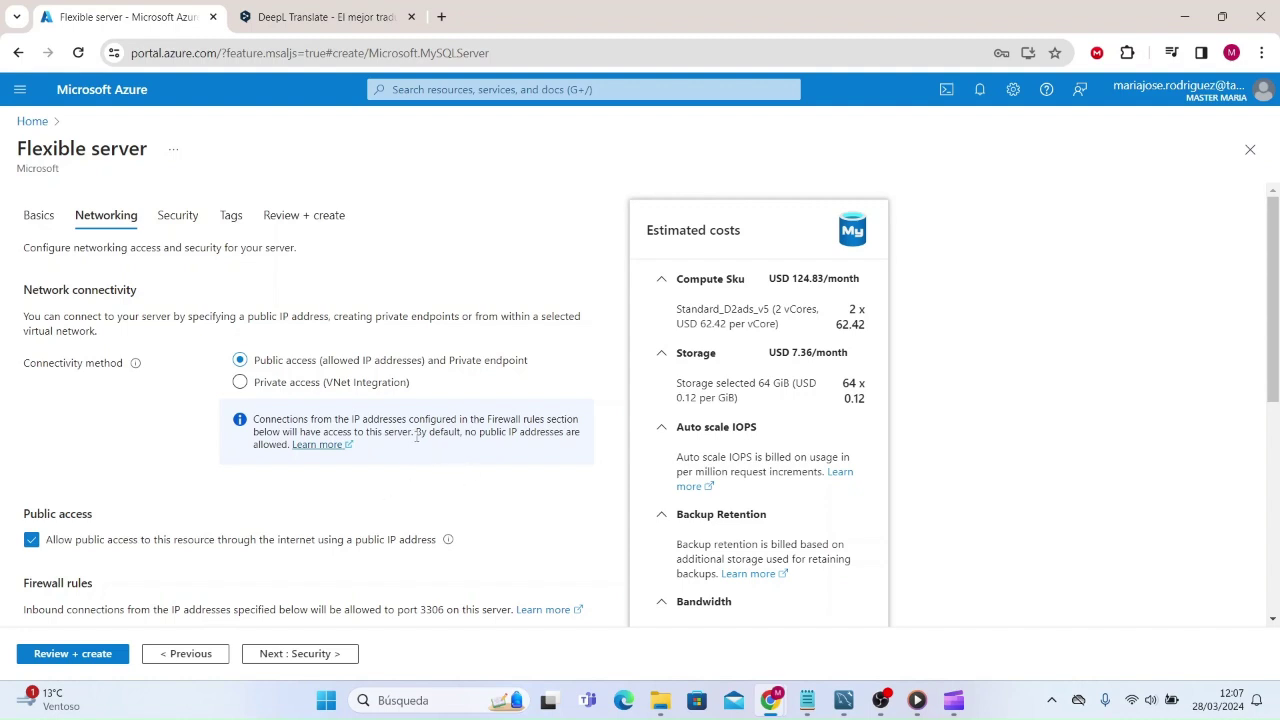
{"action": "left_click_drag", "start_coordinate": [417, 433], "coordinate": [446, 449]}
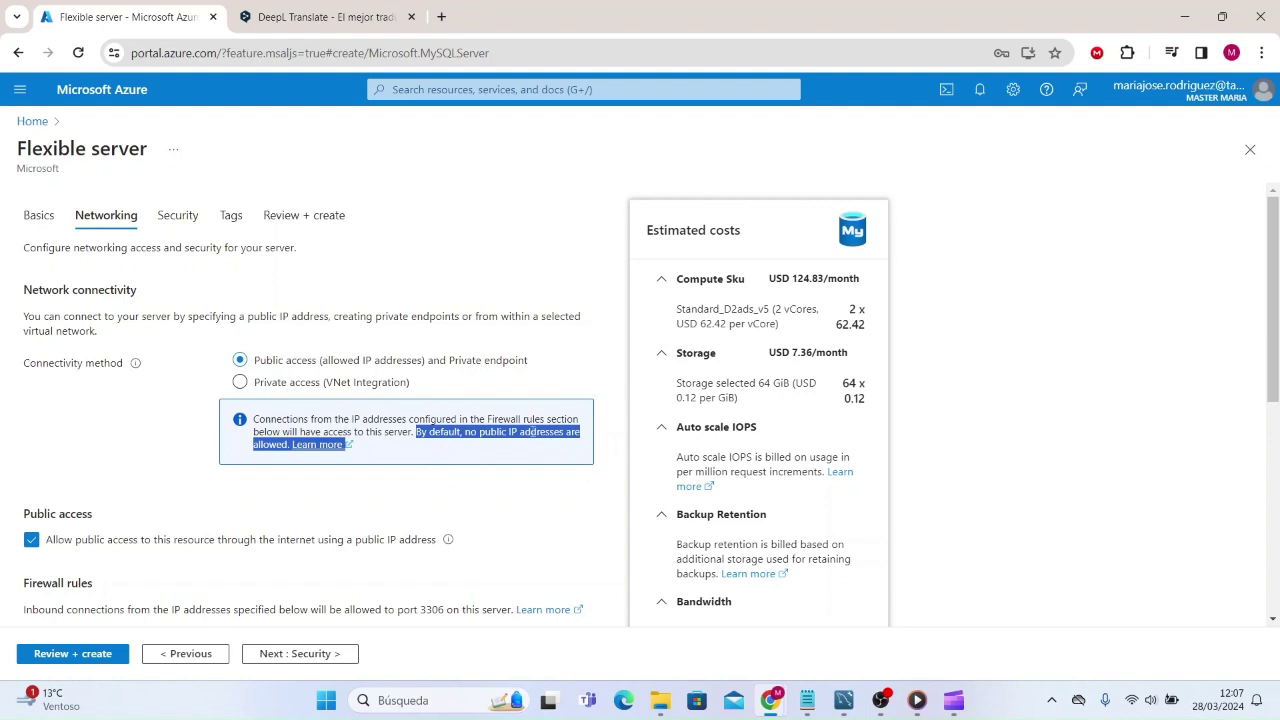
{"action": "left_click", "coordinate": [531, 501]}
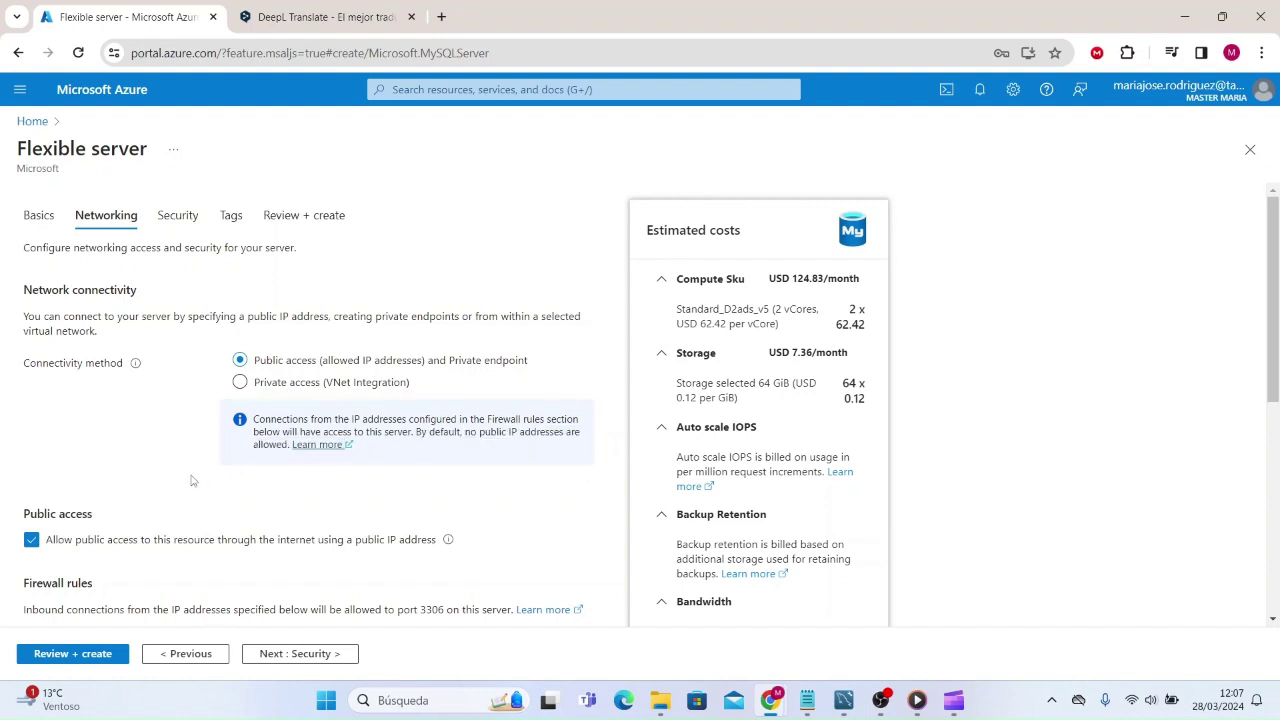
{"action": "scroll", "coordinate": [193, 481], "scroll_direction": "down", "scroll_amount": 3}
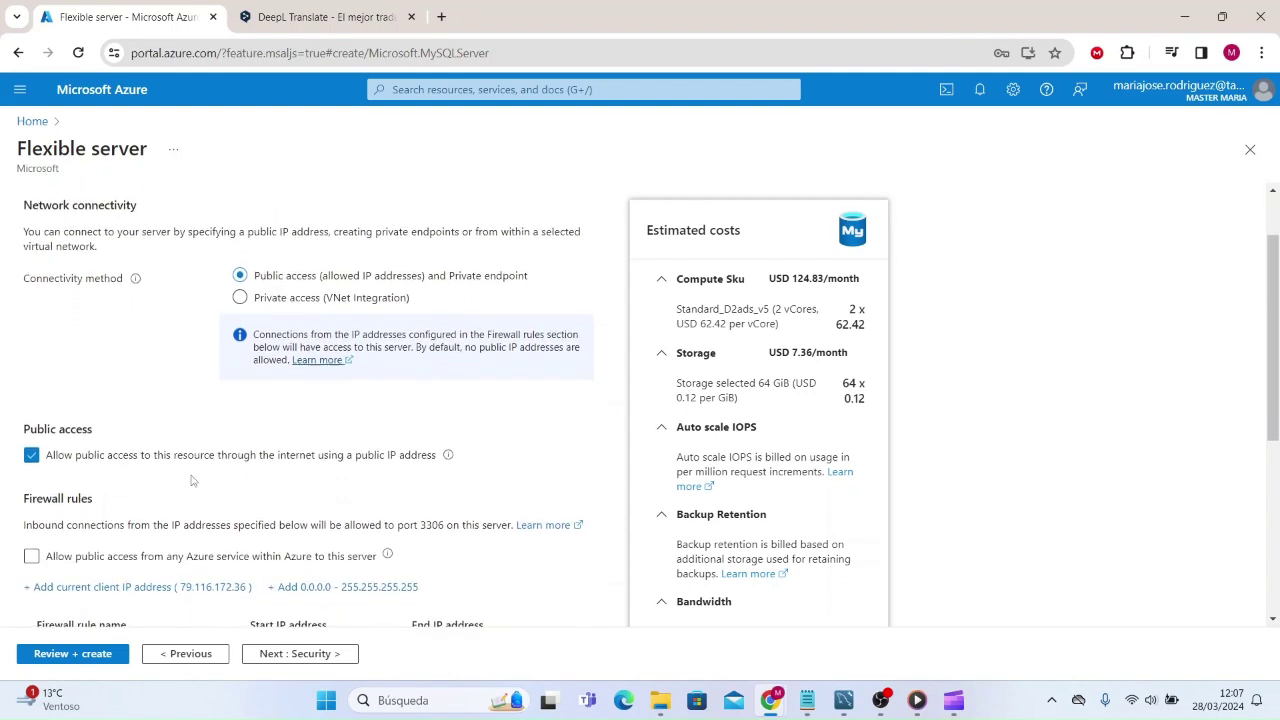
{"action": "left_click_drag", "start_coordinate": [22, 251], "coordinate": [94, 251]}
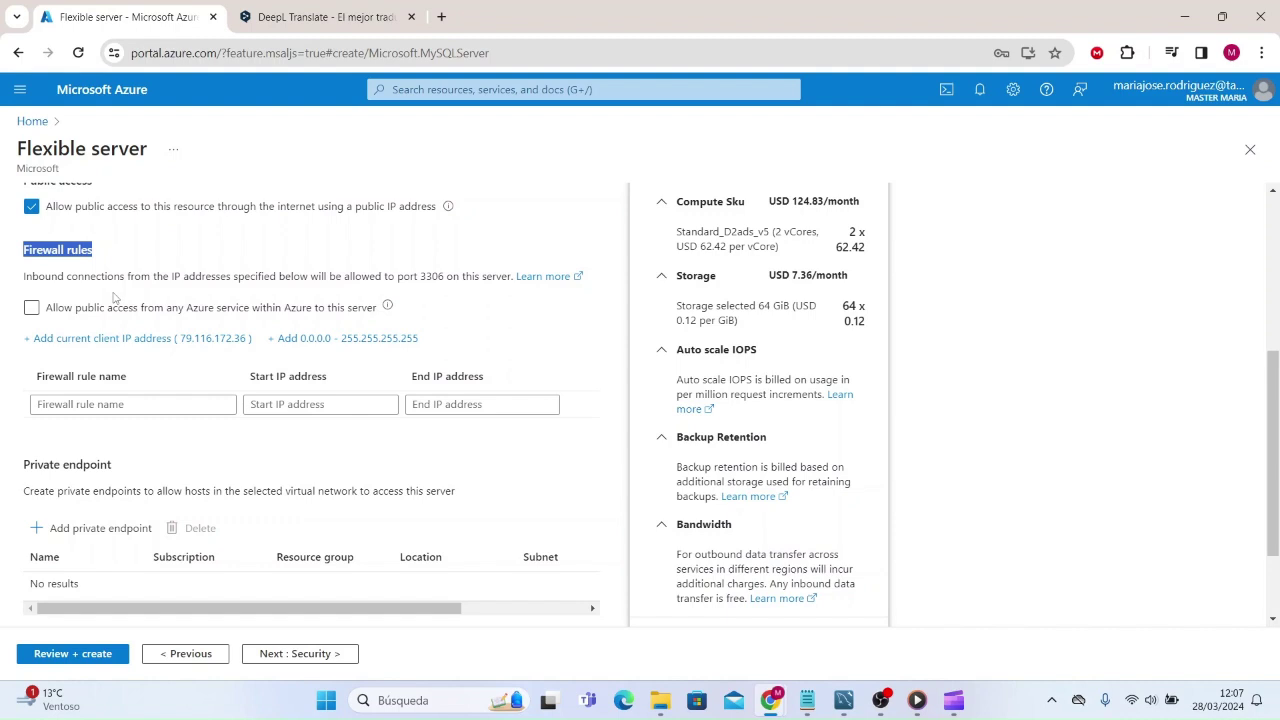
{"action": "left_click", "coordinate": [30, 309]}
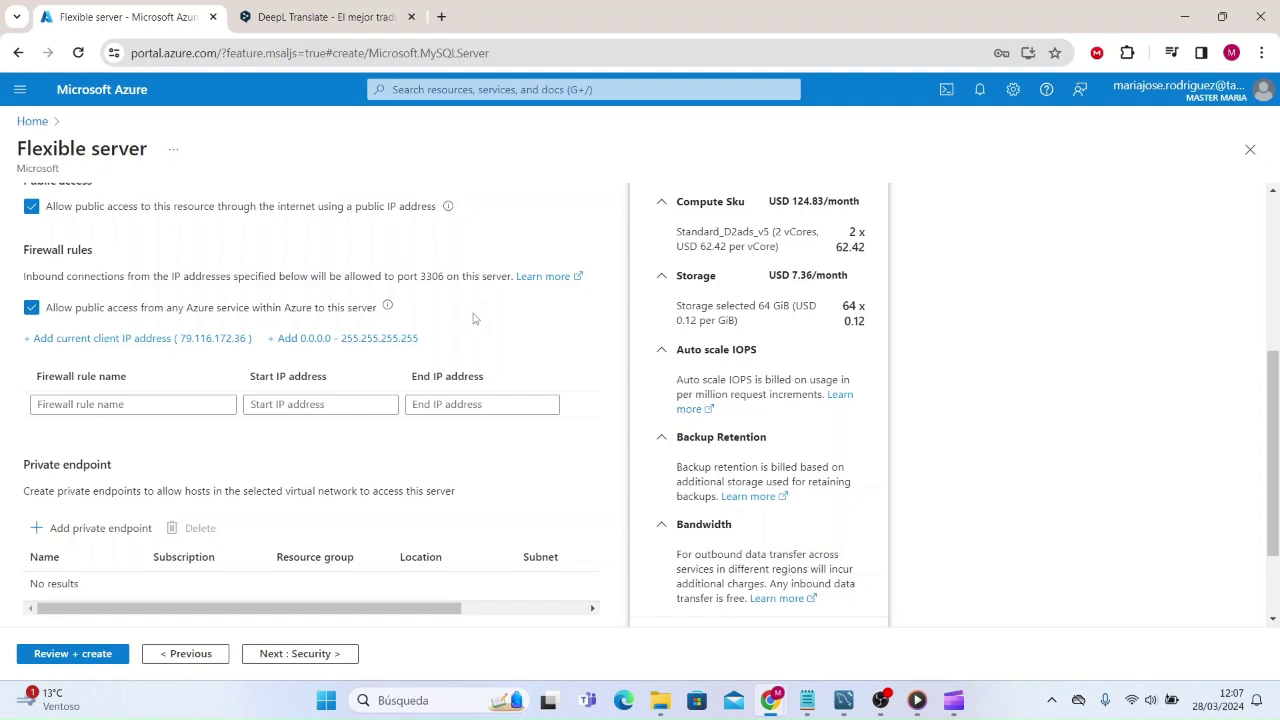
{"action": "mouse_move", "coordinate": [388, 309]}
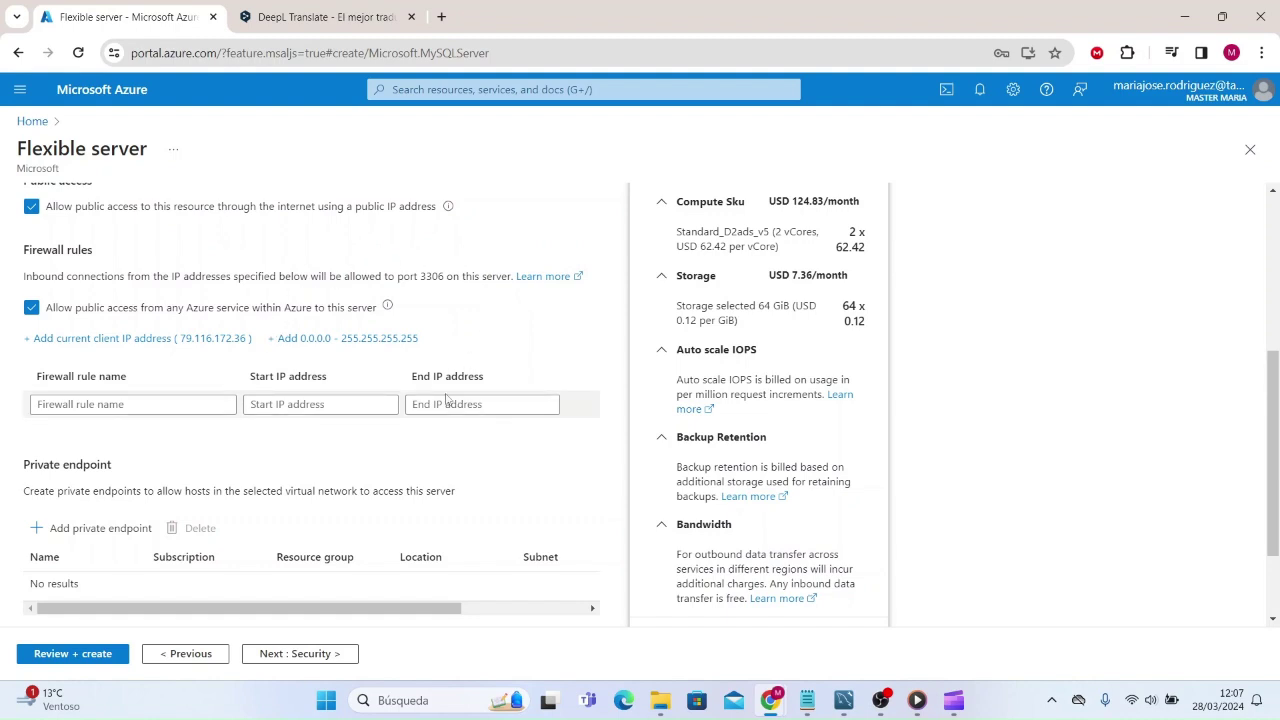
- Add a firewall rule for the IP range 0.0.0.0 - 255.255.255.255 and agree to continue
{"action": "left_click", "coordinate": [395, 340]}
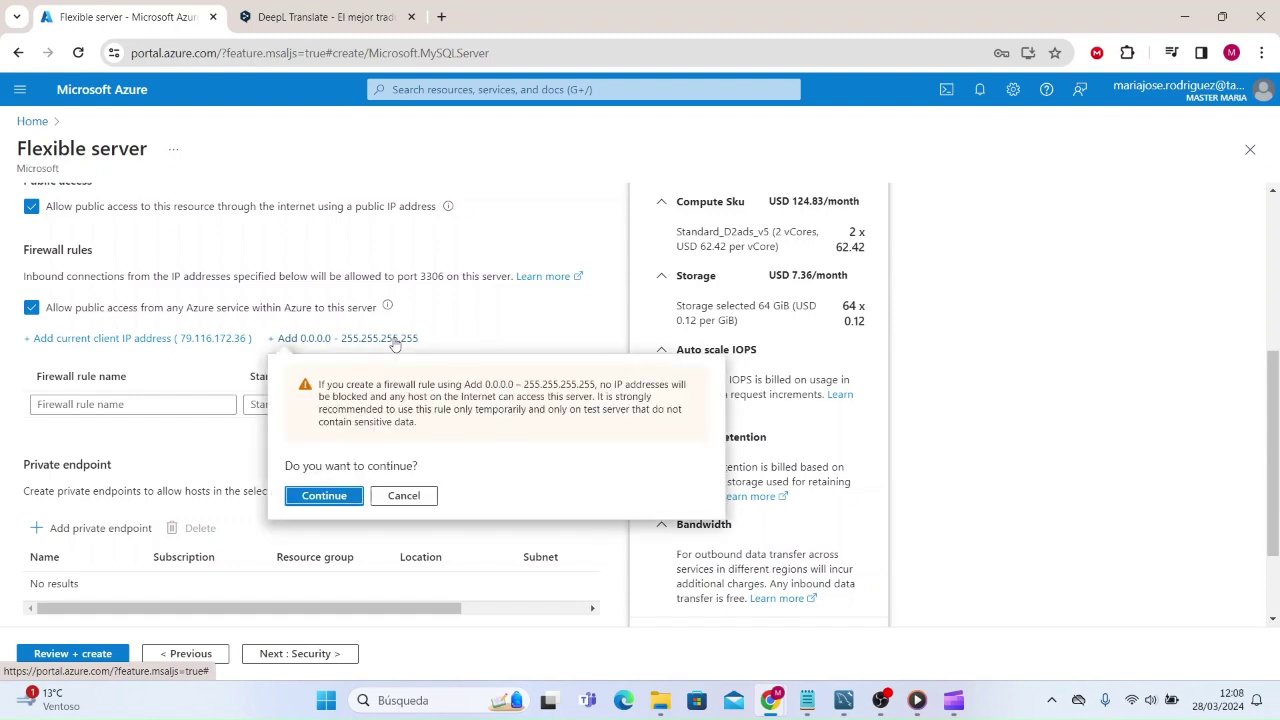
{"action": "left_click", "coordinate": [330, 500]}
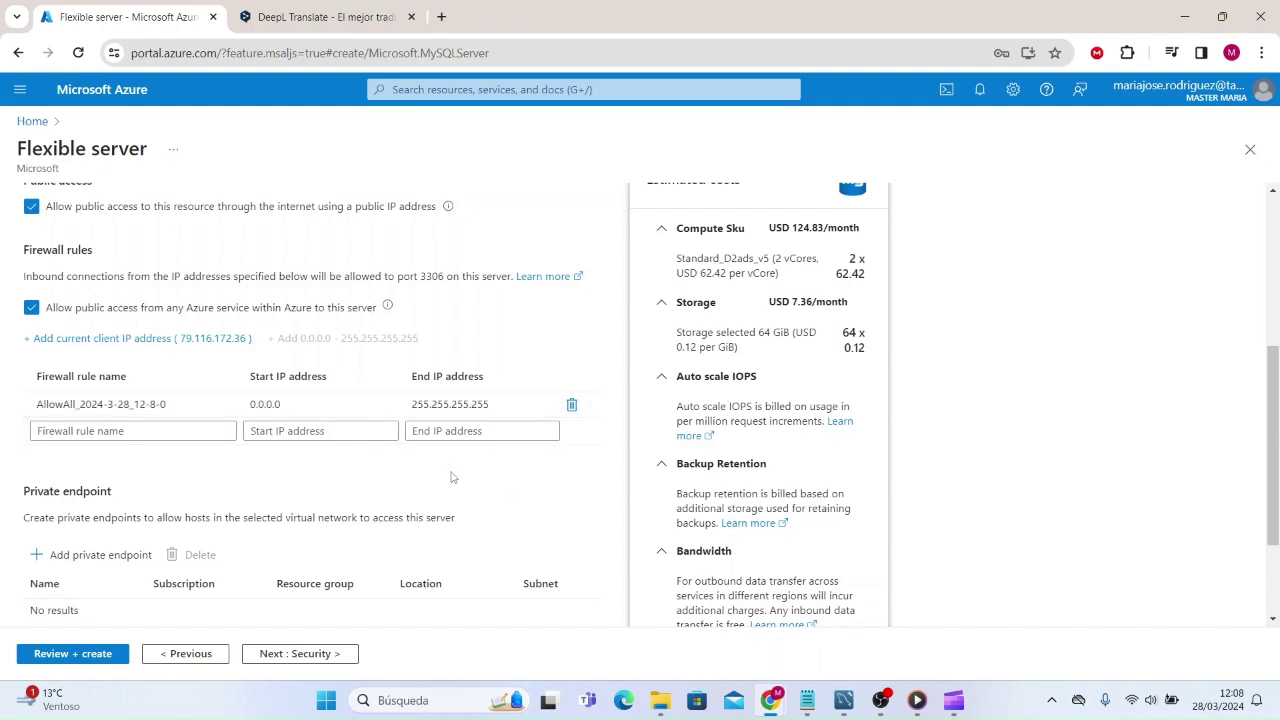
{"action": "left_click", "coordinate": [137, 432]}
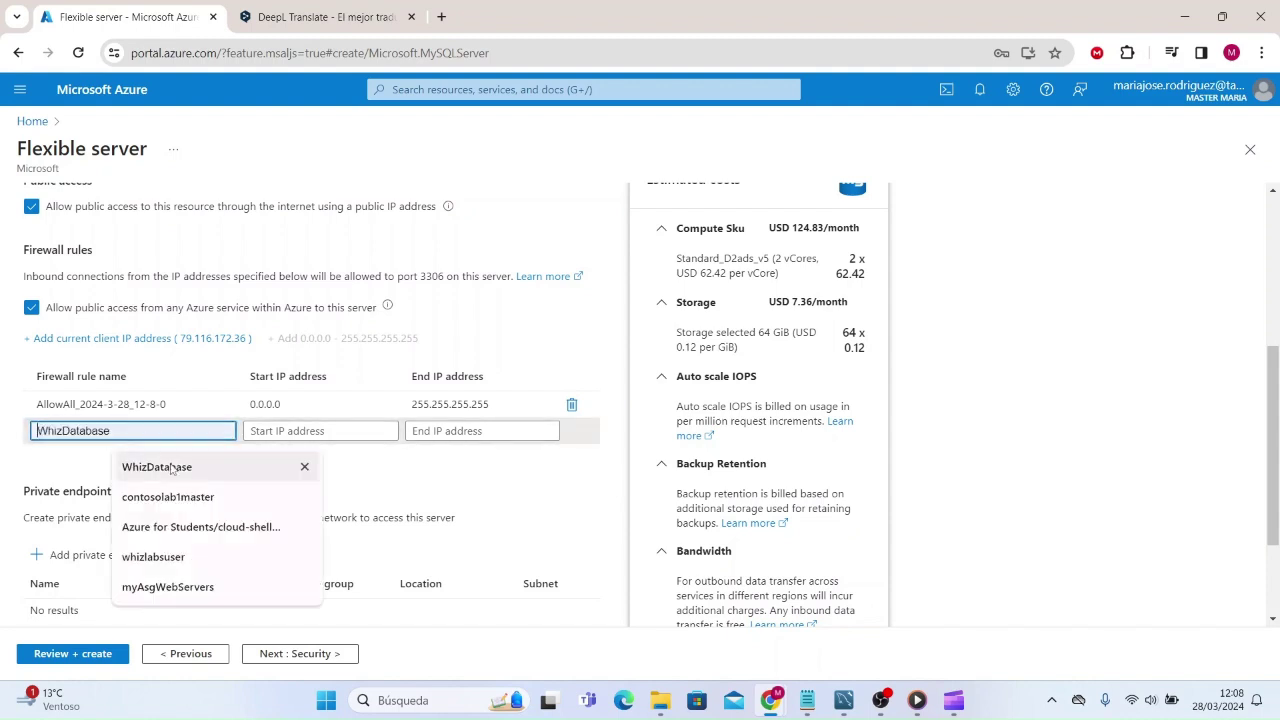
{"action": "left_click", "coordinate": [493, 483]}
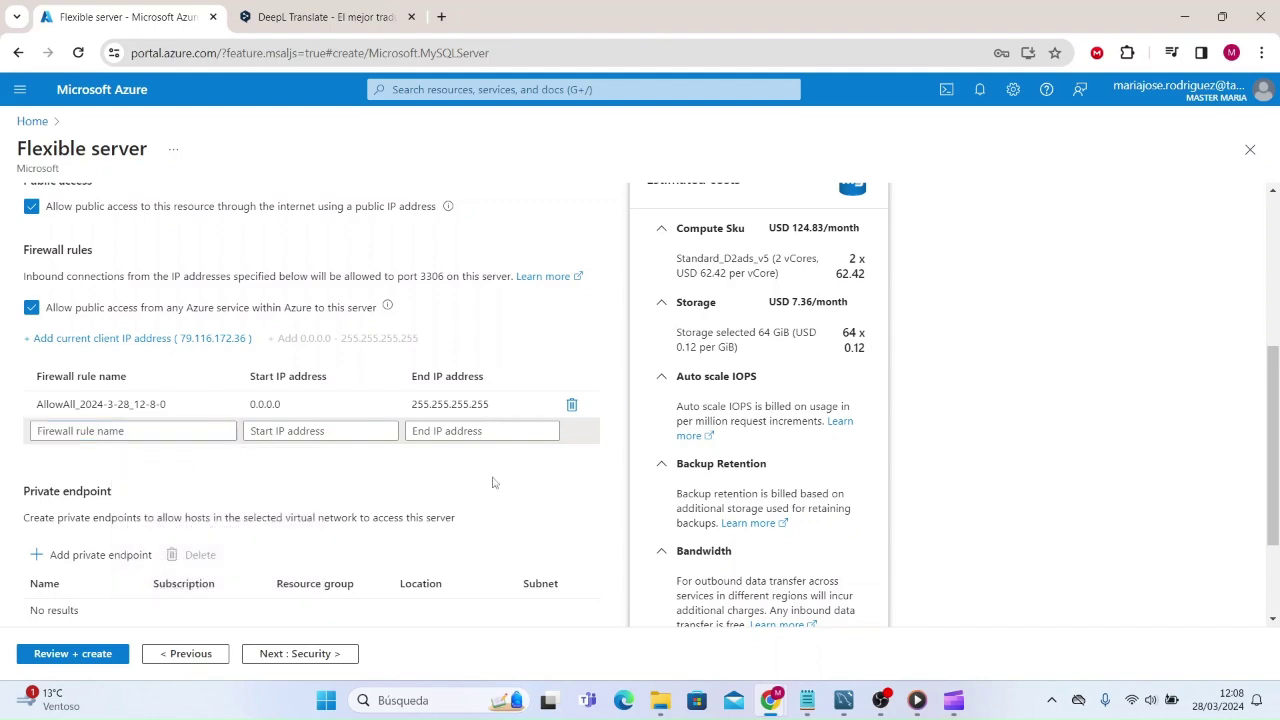
- Leave the private endpoint, security and tags settings unchanged and proceed to the server's final review
{"action": "scroll", "coordinate": [492, 483], "scroll_direction": "down", "scroll_amount": 1}
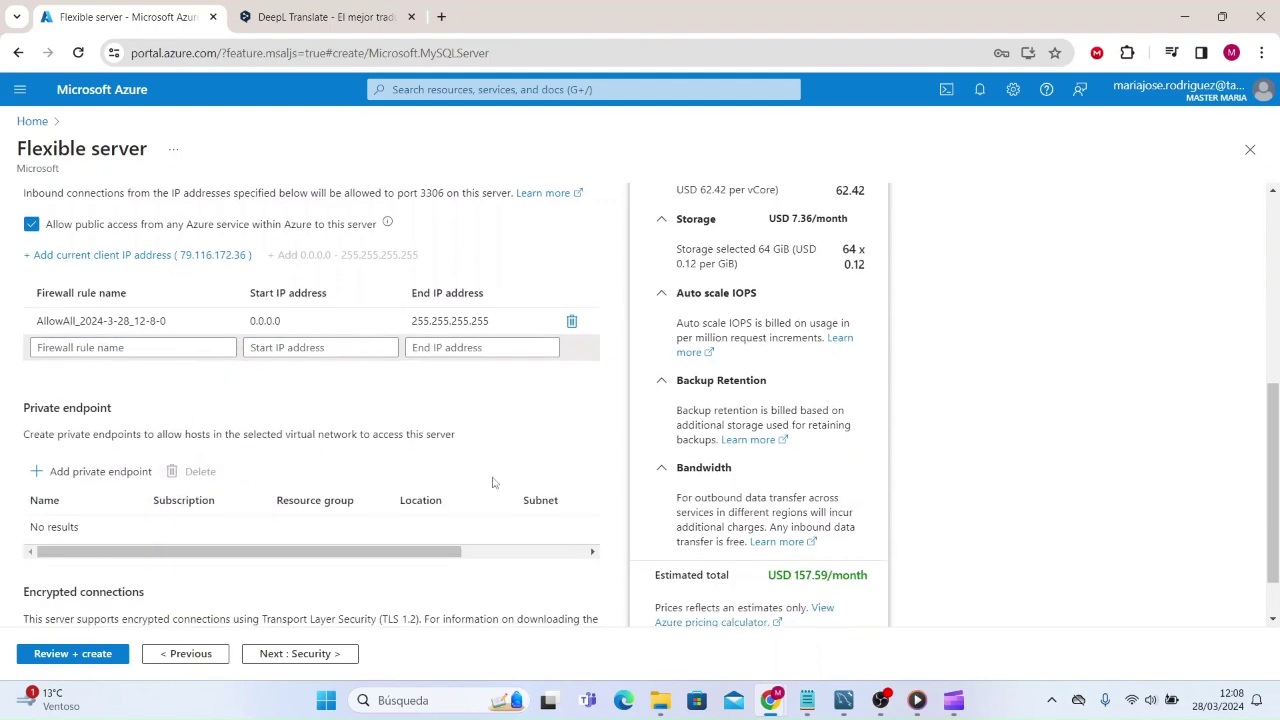
{"action": "scroll", "coordinate": [492, 483], "scroll_direction": "down", "scroll_amount": 1}
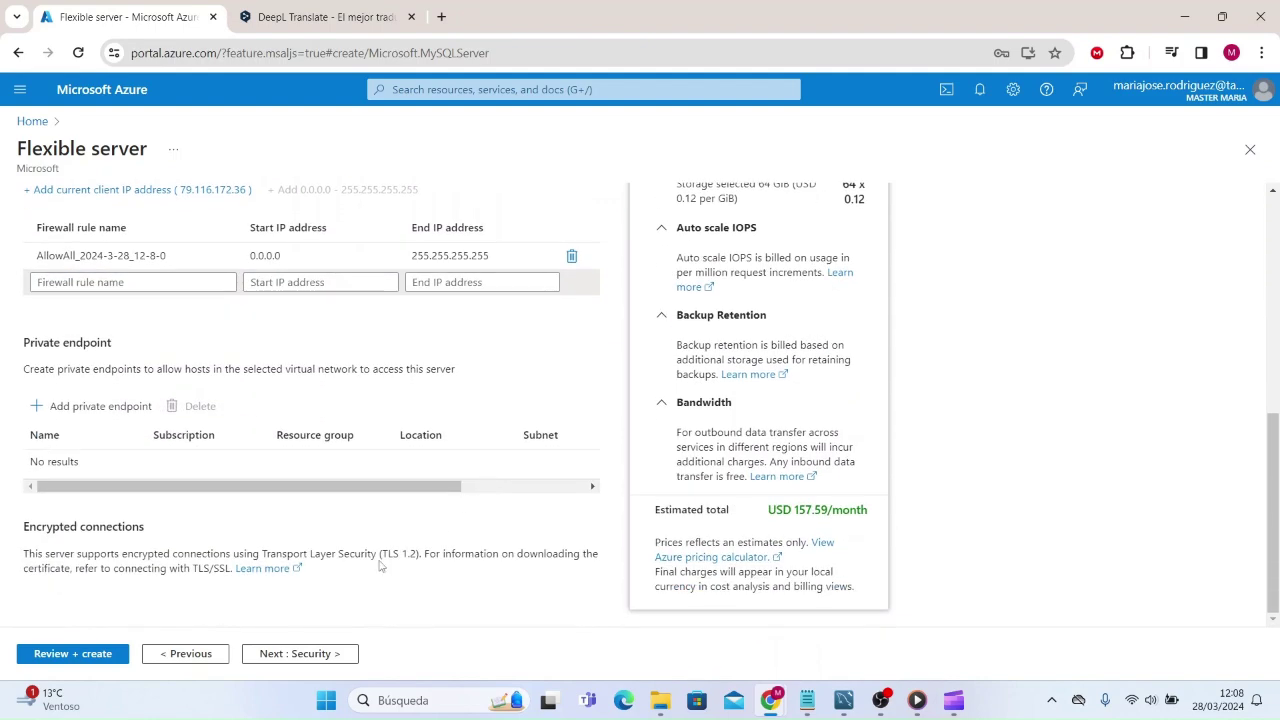
{"action": "left_click", "coordinate": [330, 656]}
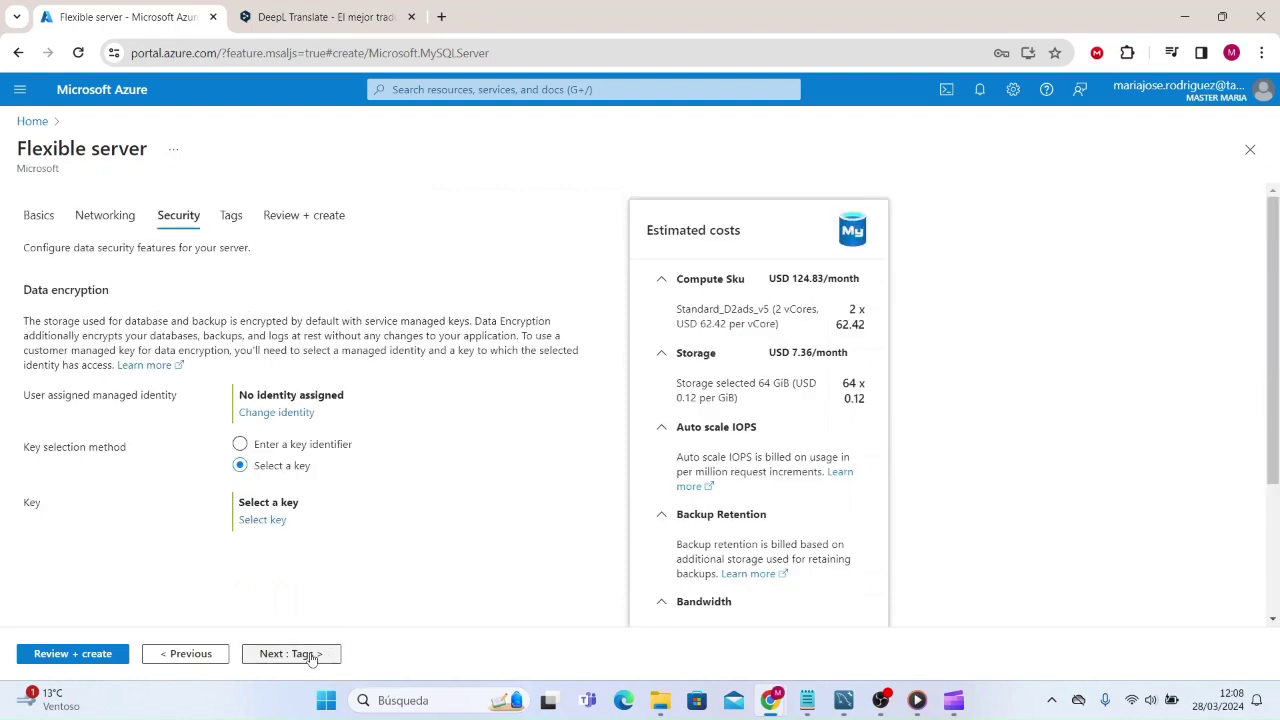
{"action": "left_click", "coordinate": [292, 655]}
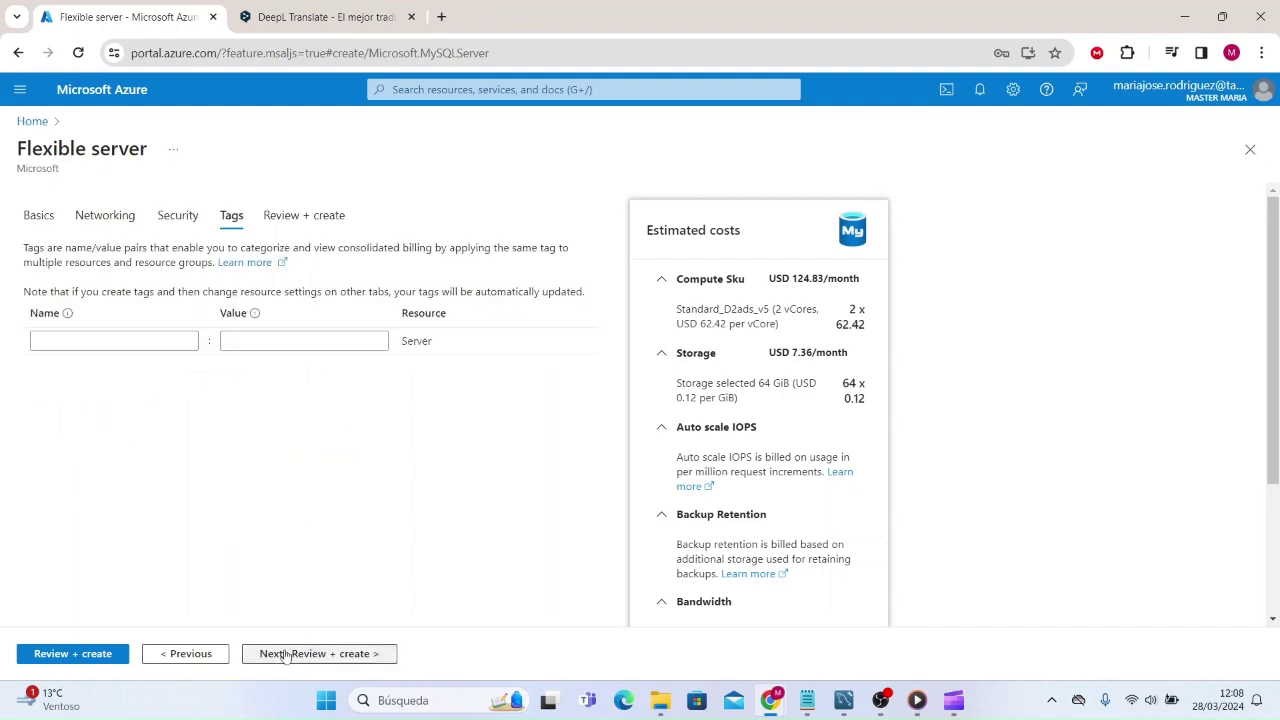
{"action": "left_click", "coordinate": [343, 656]}
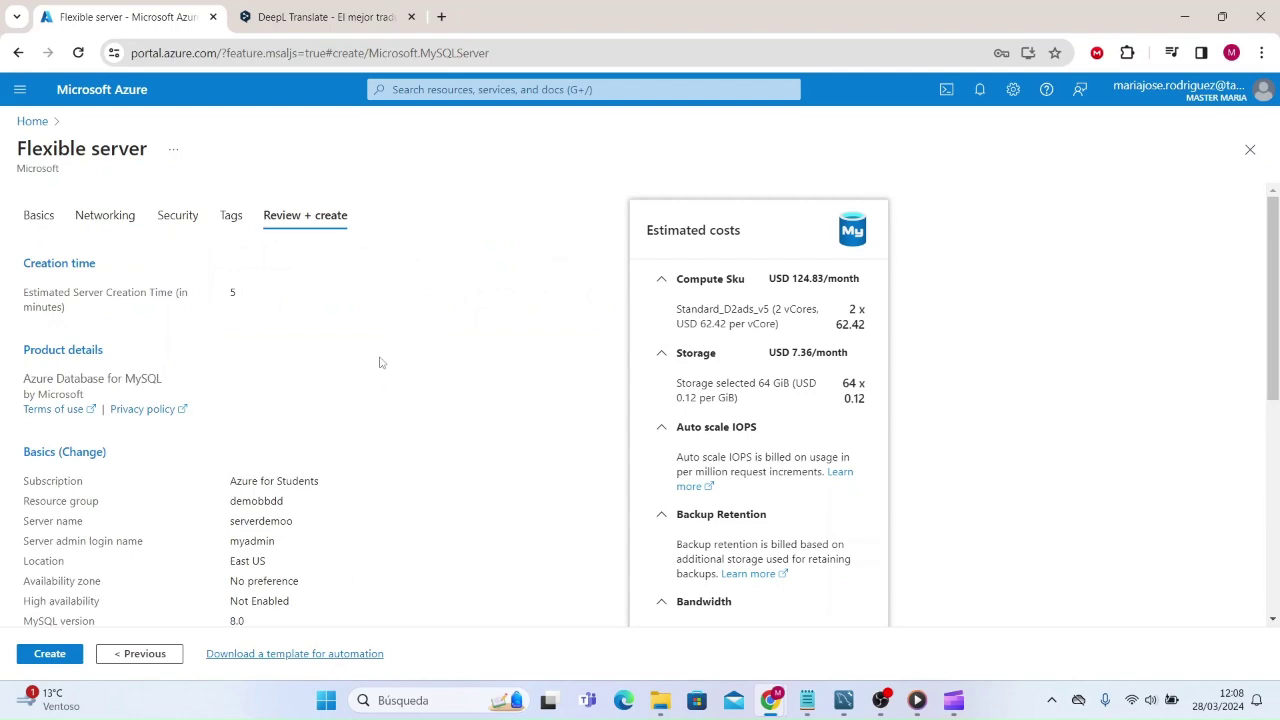
- Review the server configuration summary through to the tags section and create the server
{"action": "scroll", "coordinate": [381, 361], "scroll_direction": "down", "scroll_amount": 3}
{"action": "scroll", "coordinate": [375, 363], "scroll_direction": "down", "scroll_amount": 2}
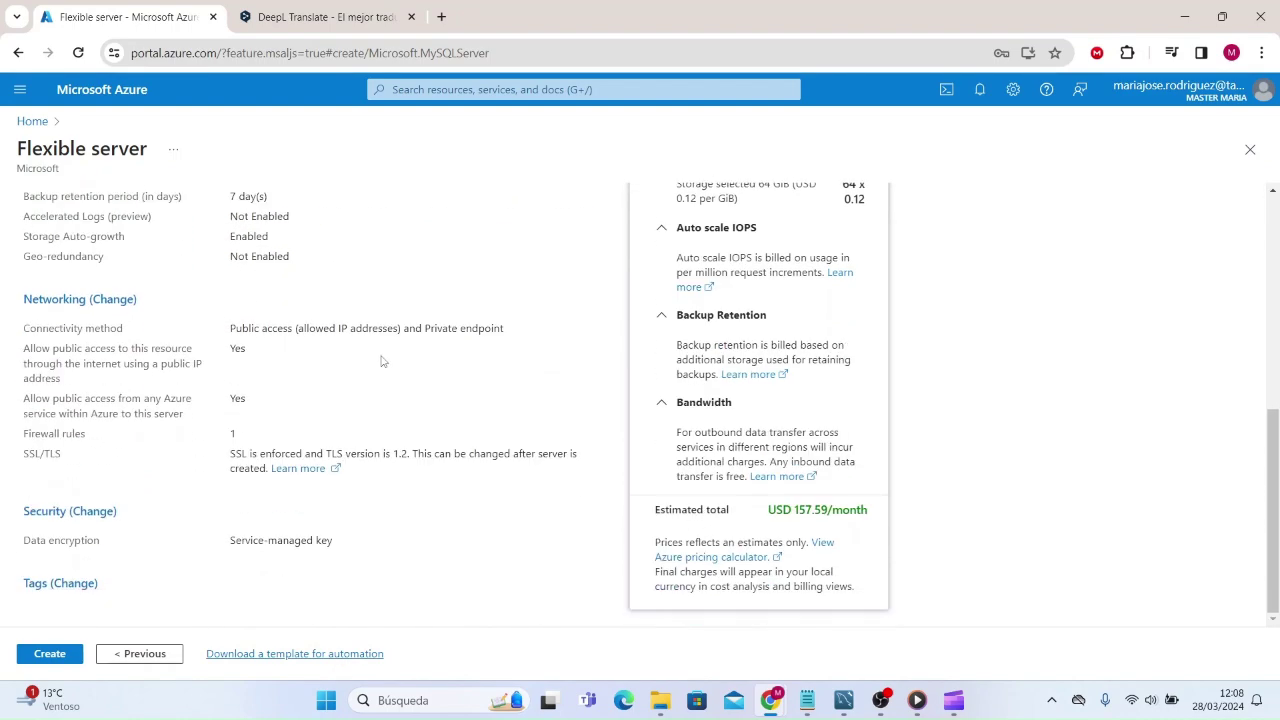
{"action": "left_click", "coordinate": [44, 657]}
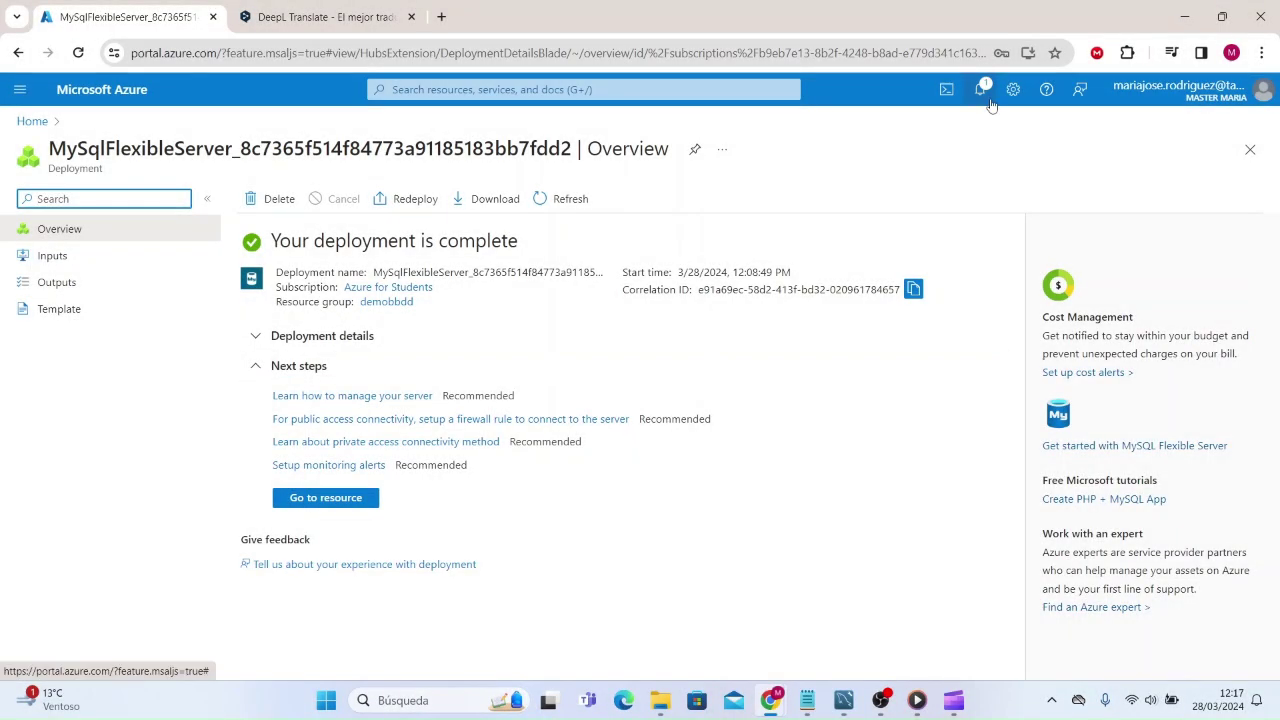
- Check the deployment notification, then open the deployed server's resource page and look over its available settings
{"action": "left_click", "coordinate": [981, 90]}
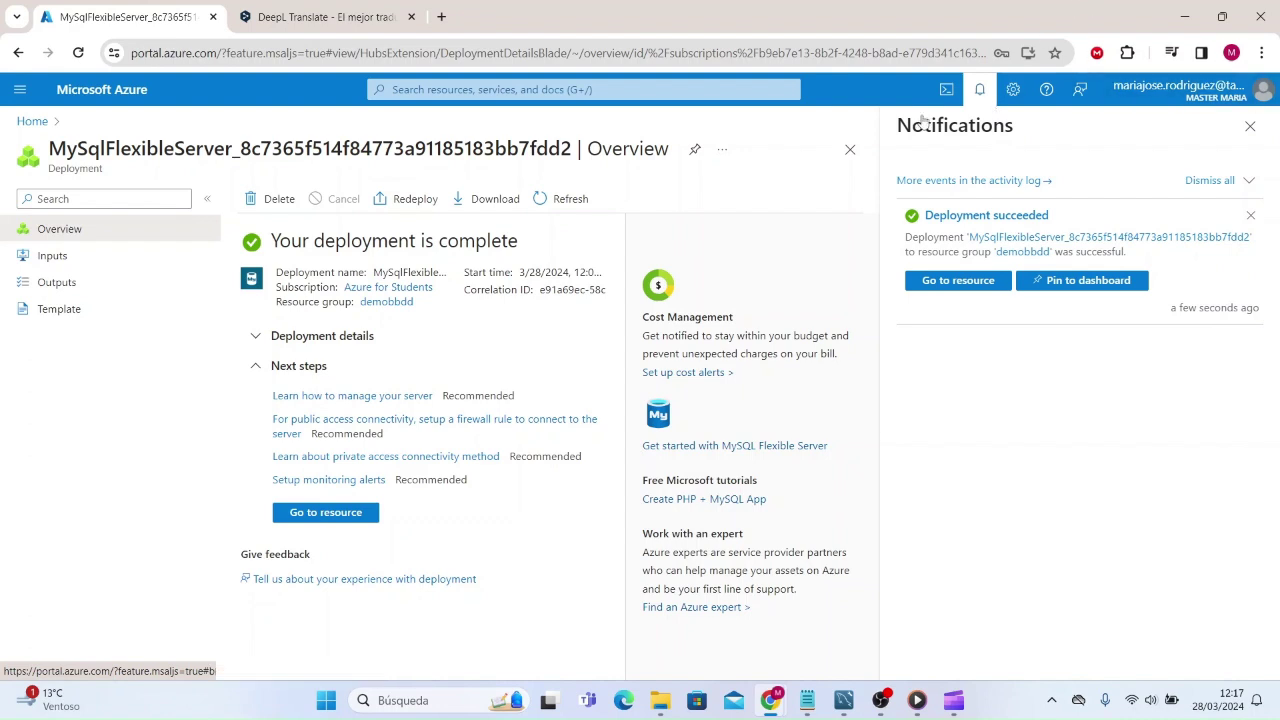
{"action": "left_click", "coordinate": [1250, 126]}
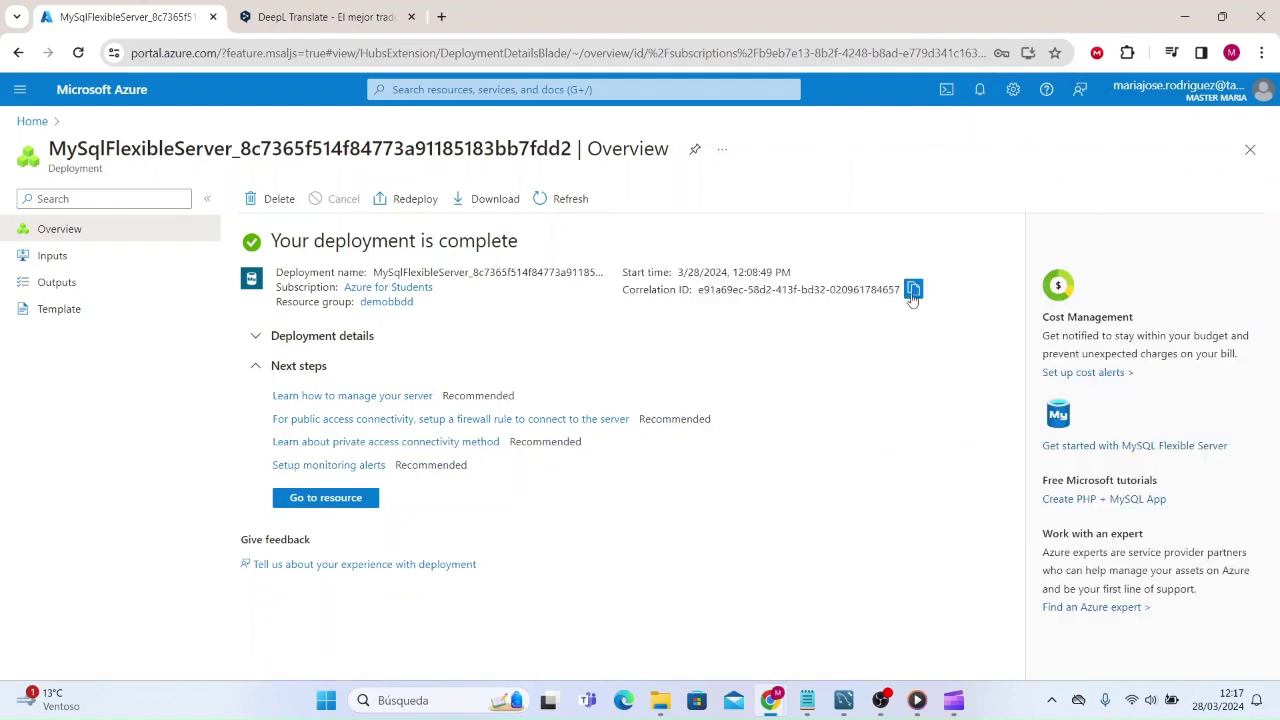
{"action": "left_click", "coordinate": [330, 498]}
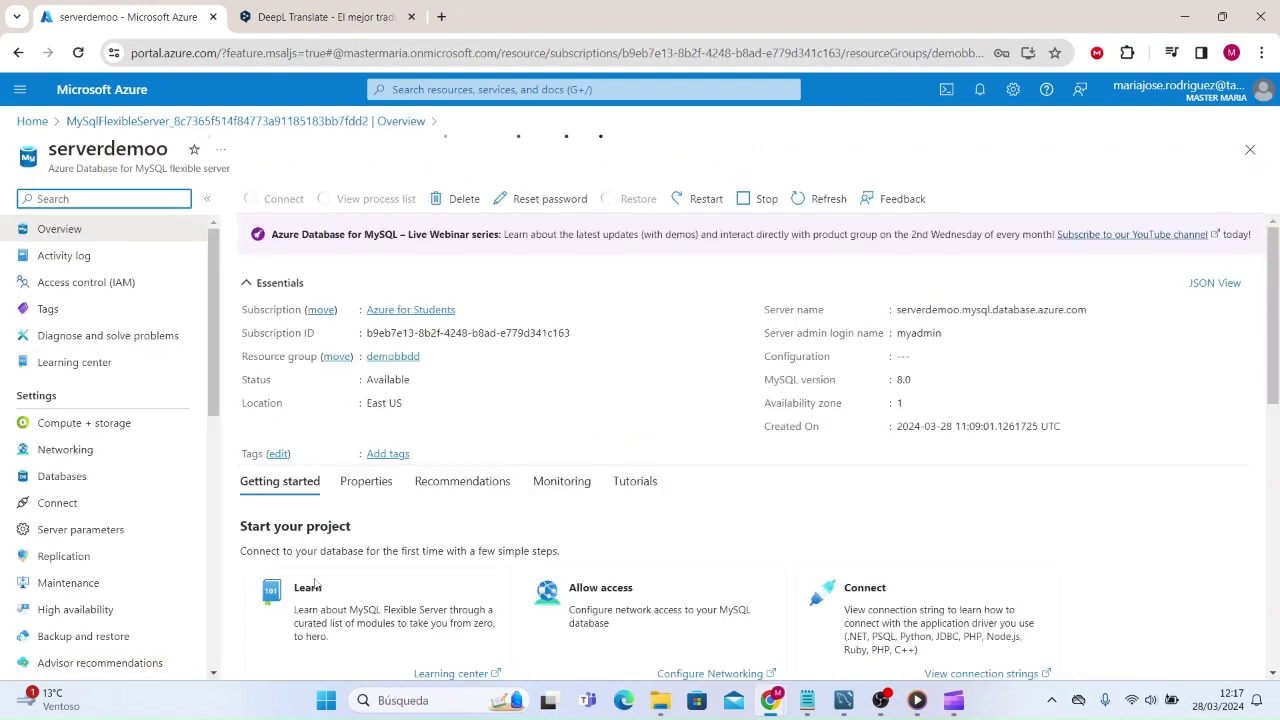
{"action": "left_click_drag", "start_coordinate": [48, 149], "coordinate": [343, 158]}
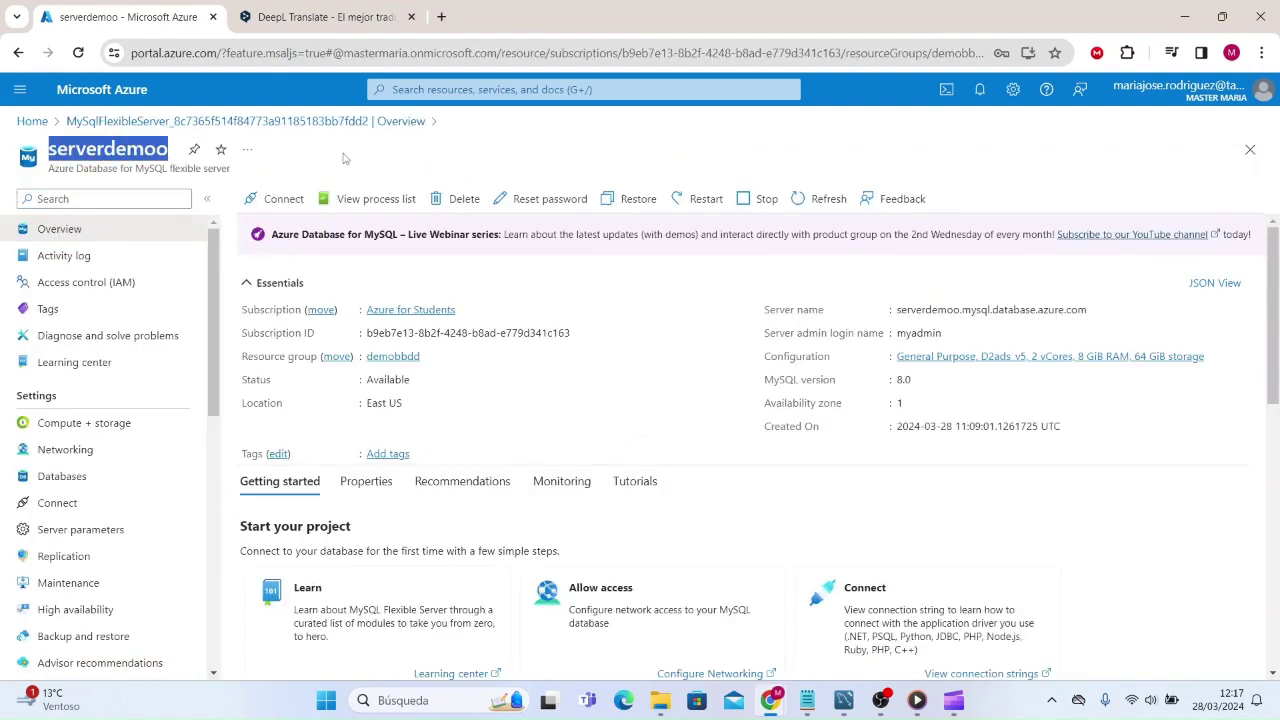
{"action": "scroll", "coordinate": [127, 443], "scroll_direction": "down", "scroll_amount": 5}
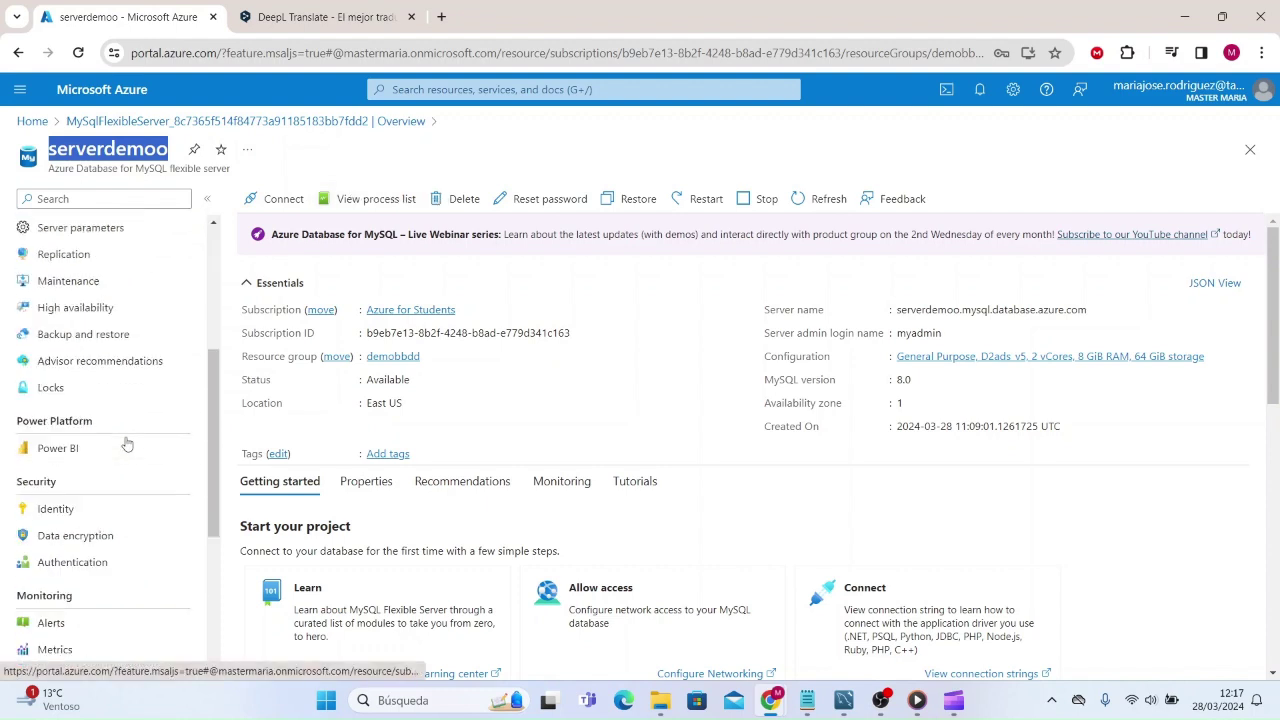
{"action": "scroll", "coordinate": [127, 443], "scroll_direction": "up", "scroll_amount": 5}
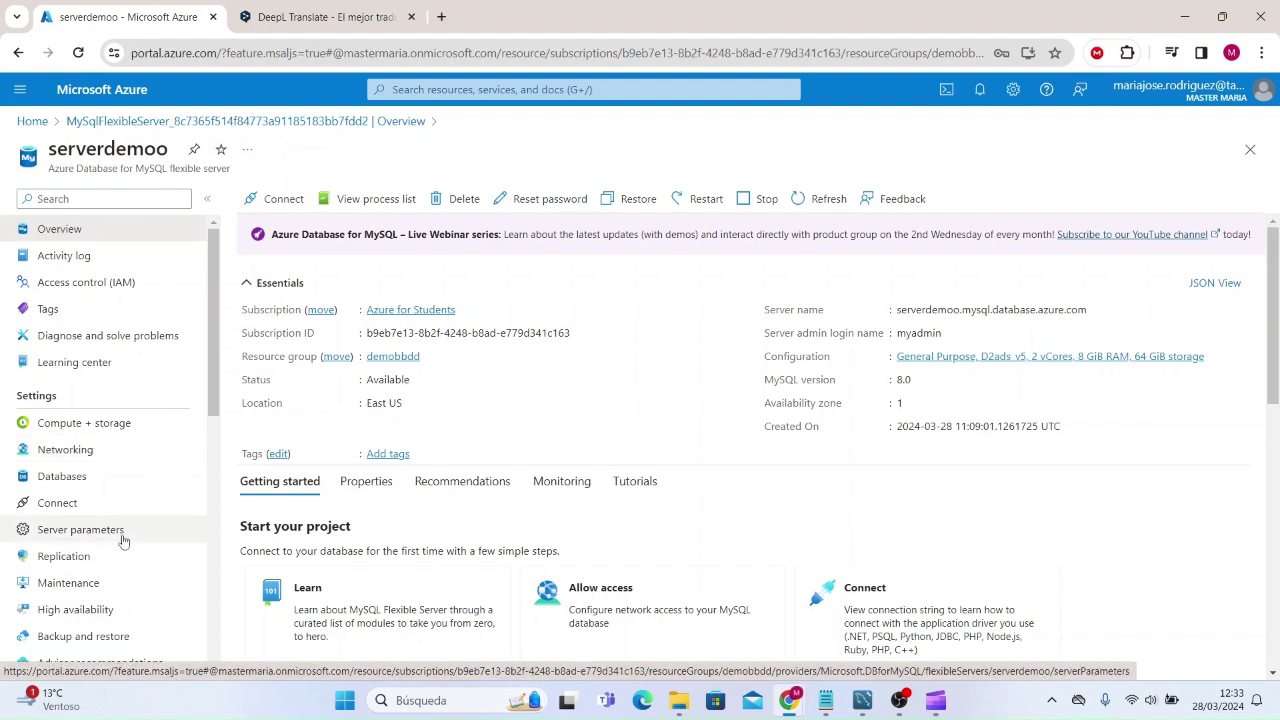
- Add a database named "mysampledb" to the server, keeping the utf8 character set and utf8_general_ci collation, and save it
{"action": "scroll", "coordinate": [123, 541], "scroll_direction": "down", "scroll_amount": 1}
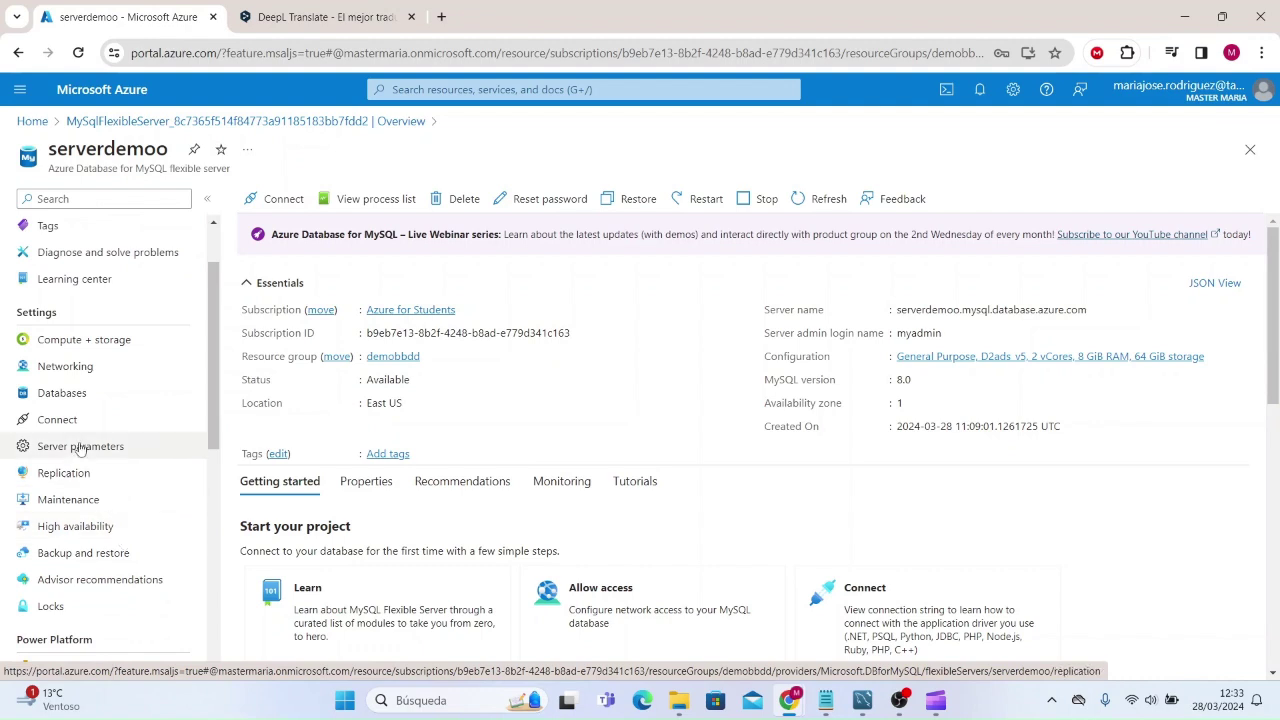
{"action": "left_click", "coordinate": [57, 400]}
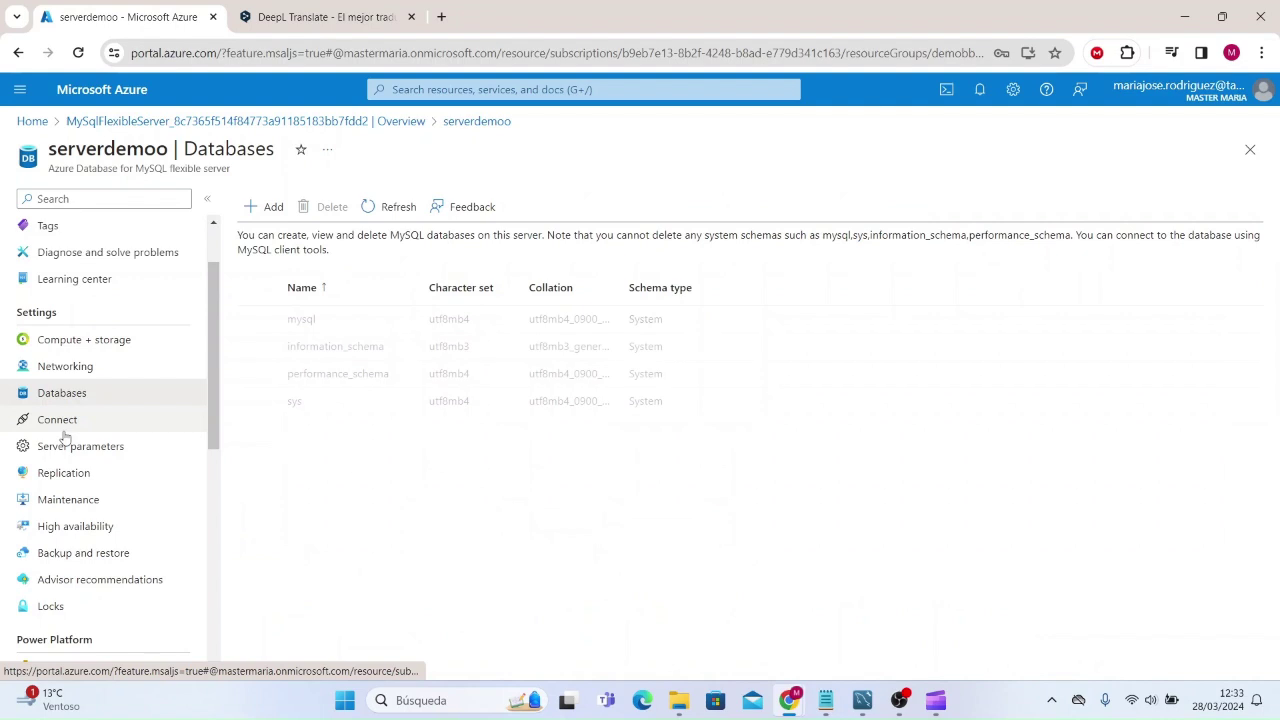
{"action": "left_click", "coordinate": [268, 206]}
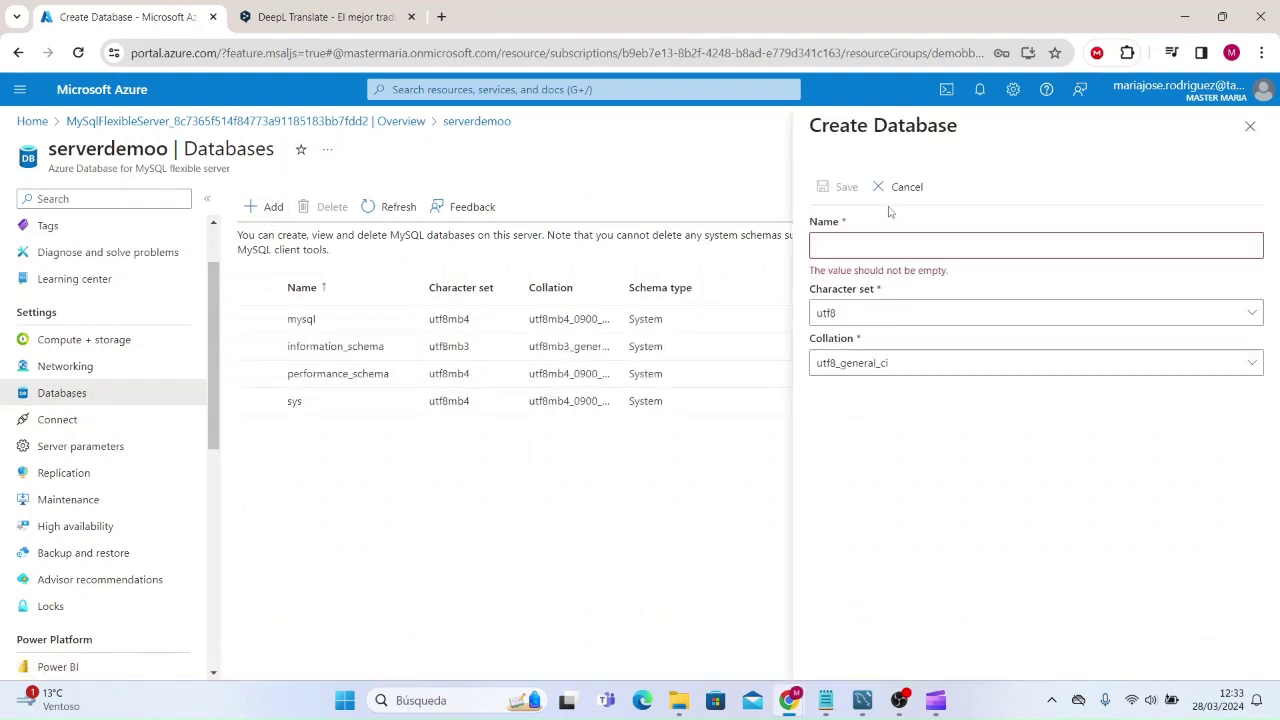
{"action": "left_click", "coordinate": [886, 244]}
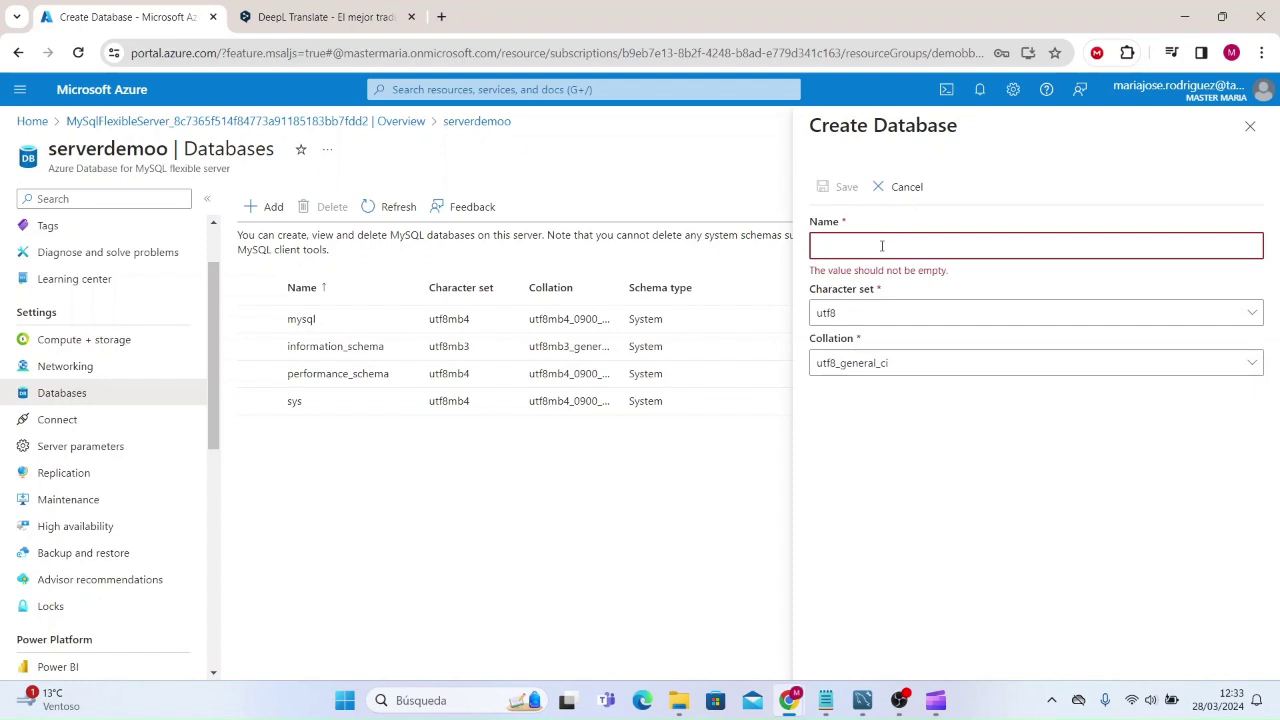
{"action": "type", "text": "mysampledb"}
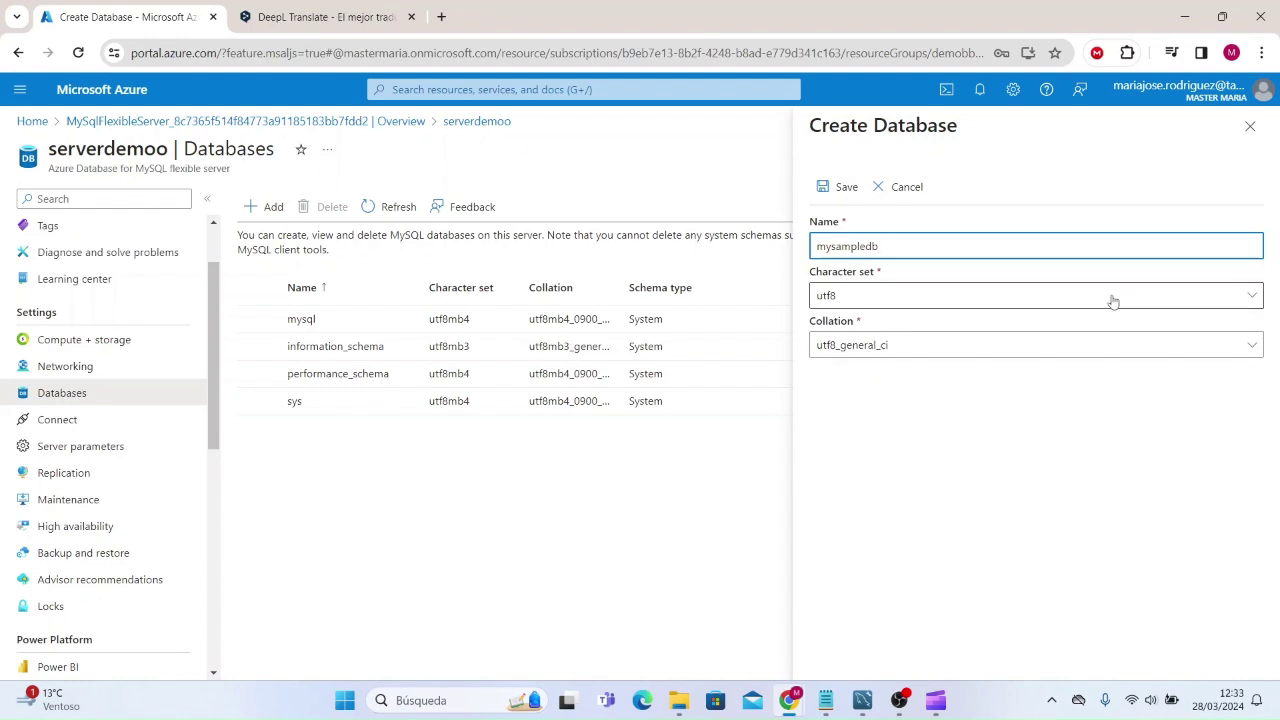
{"action": "left_click", "coordinate": [842, 187]}
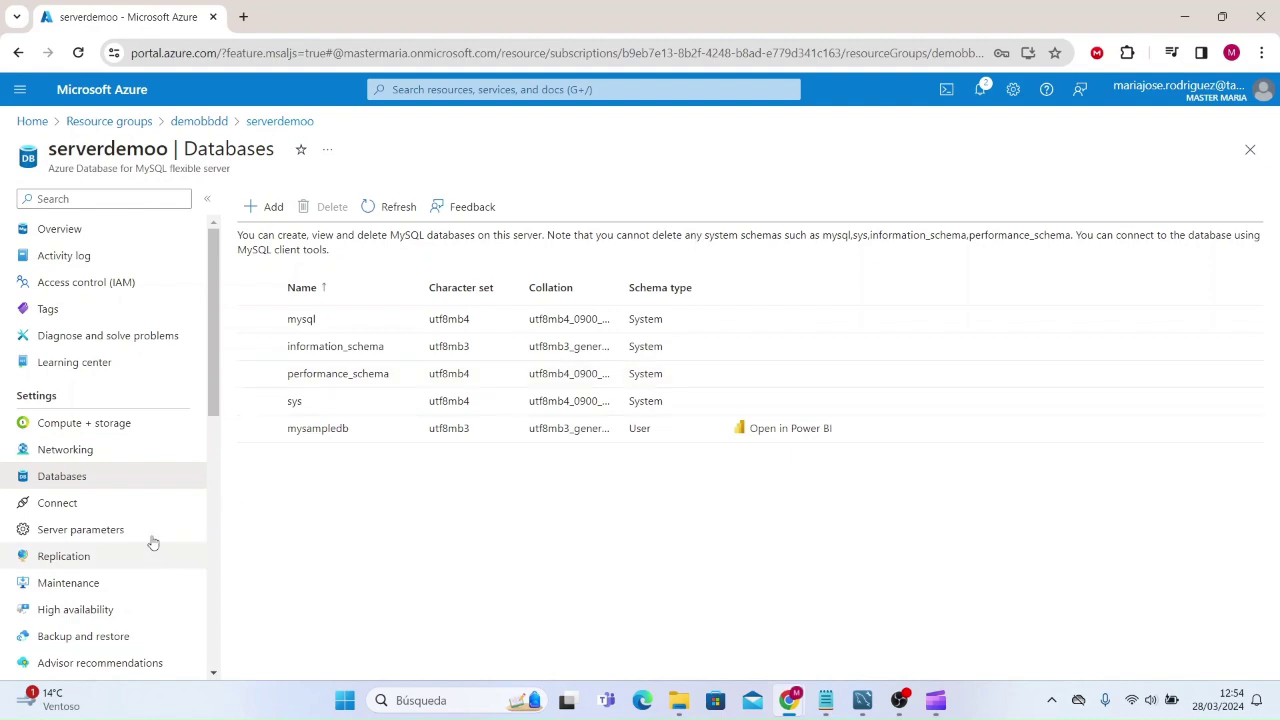
- Copy the server name from the server's overview, switch to MySQL Workbench and create a new server connection
{"action": "left_click", "coordinate": [145, 233]}
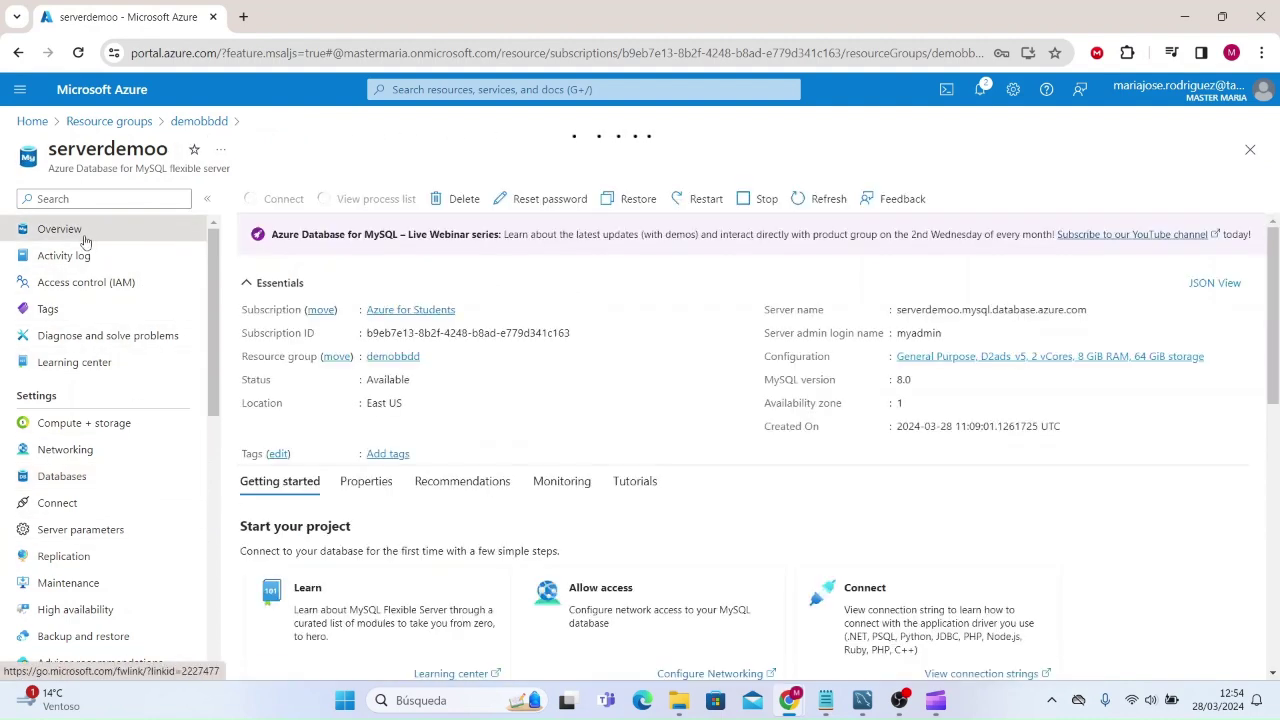
{"action": "left_click", "coordinate": [1098, 311]}
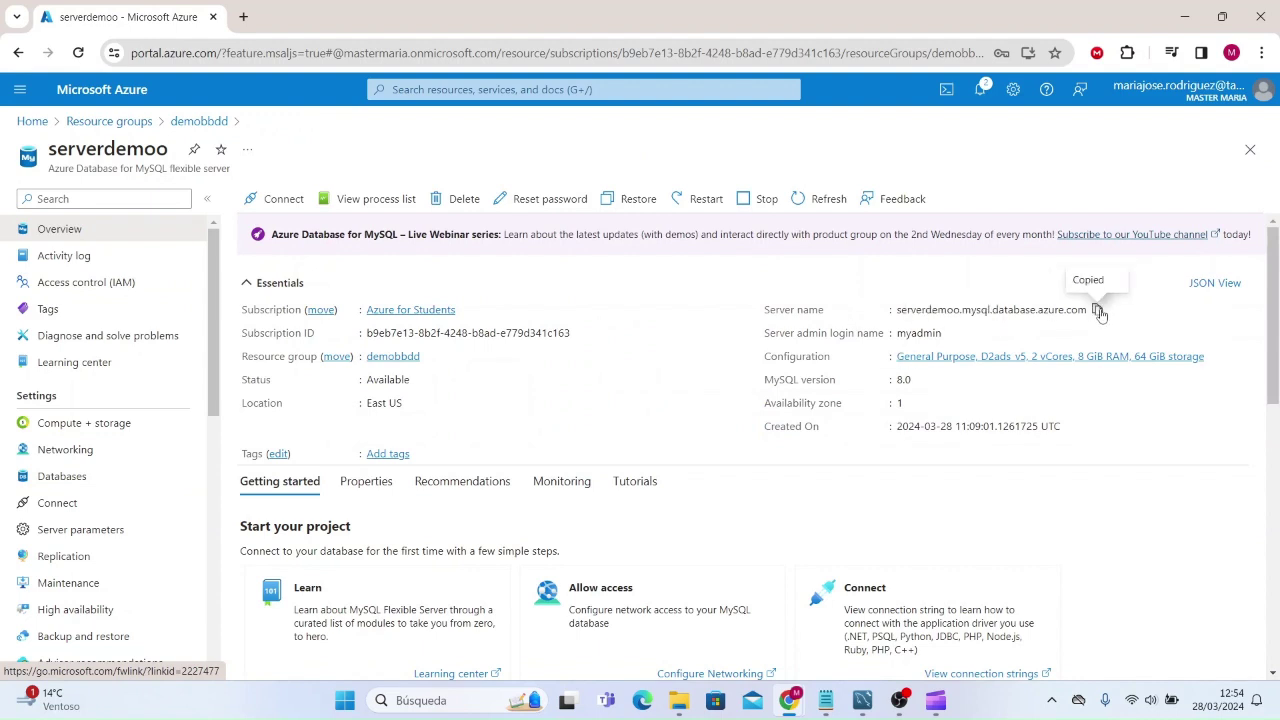
{"action": "left_click", "coordinate": [866, 700]}
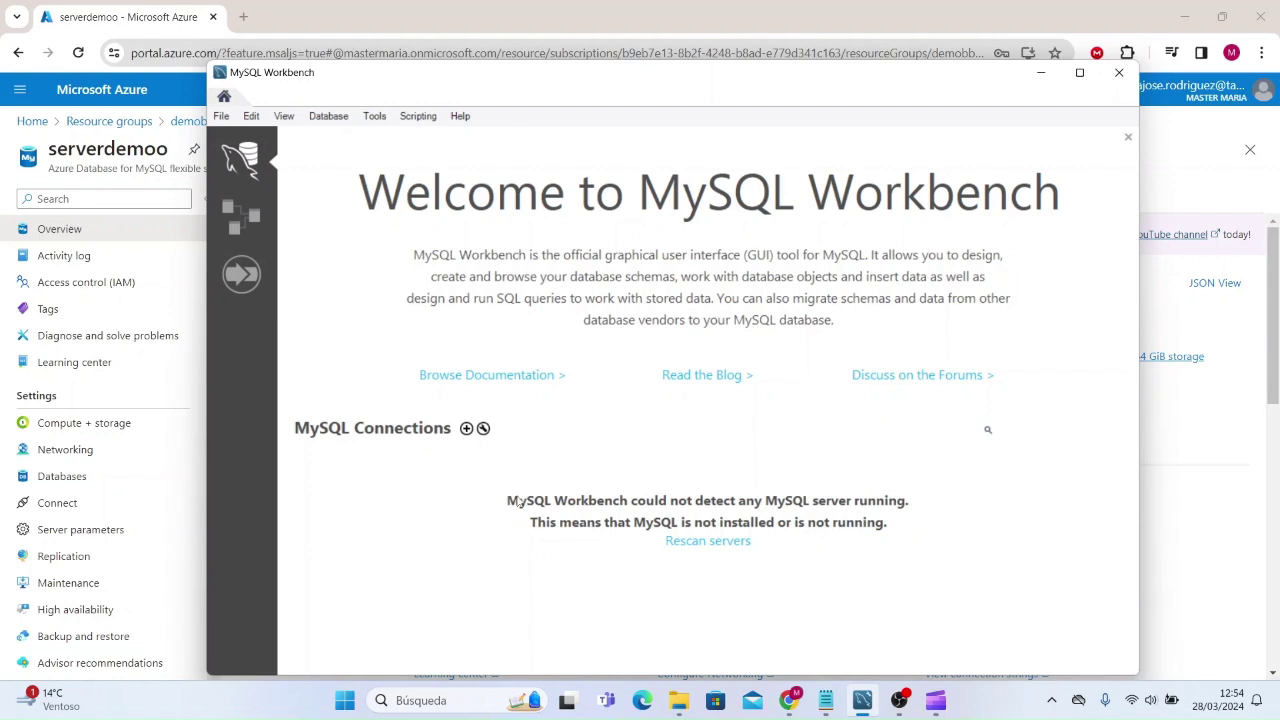
{"action": "left_click", "coordinate": [482, 428]}
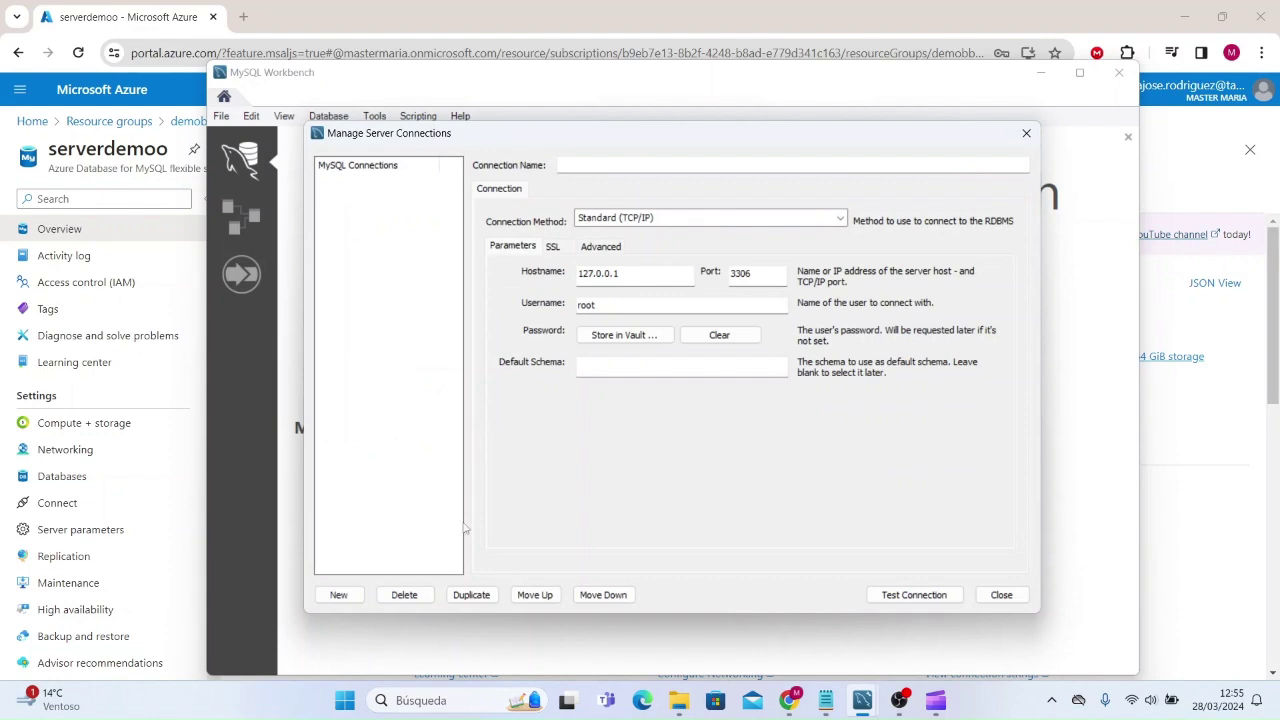
{"action": "left_click", "coordinate": [338, 597]}
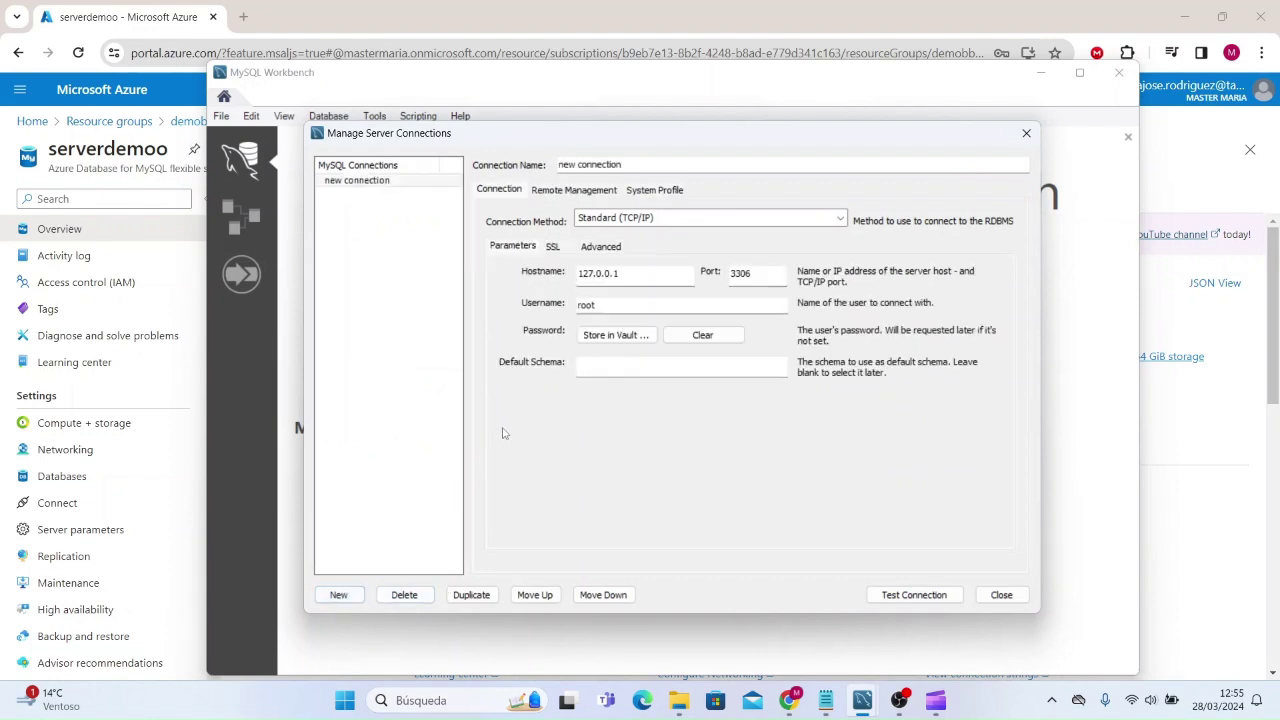
- Set the connection's hostname to the copied serverdemoo.mysql.database.azure.com and its username to "myadmin"
{"action": "left_click_drag", "start_coordinate": [633, 274], "coordinate": [510, 305]}
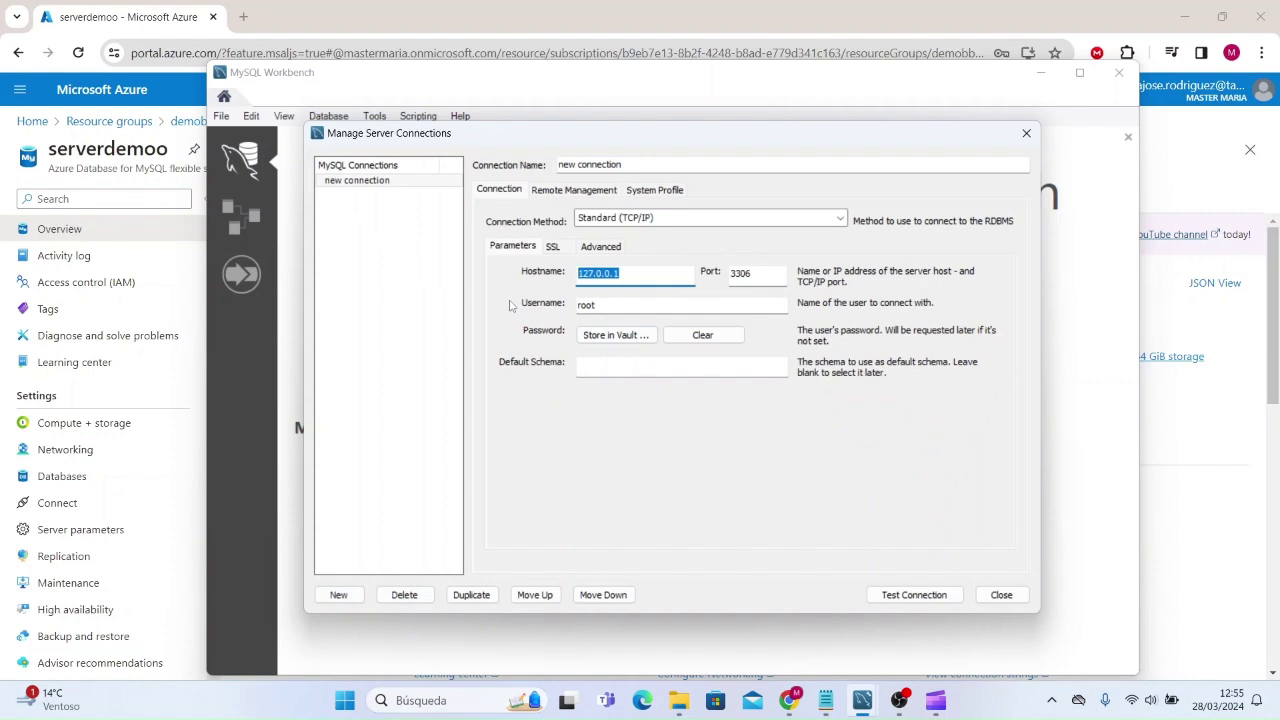
{"action": "key", "text": "ctrl+v"}
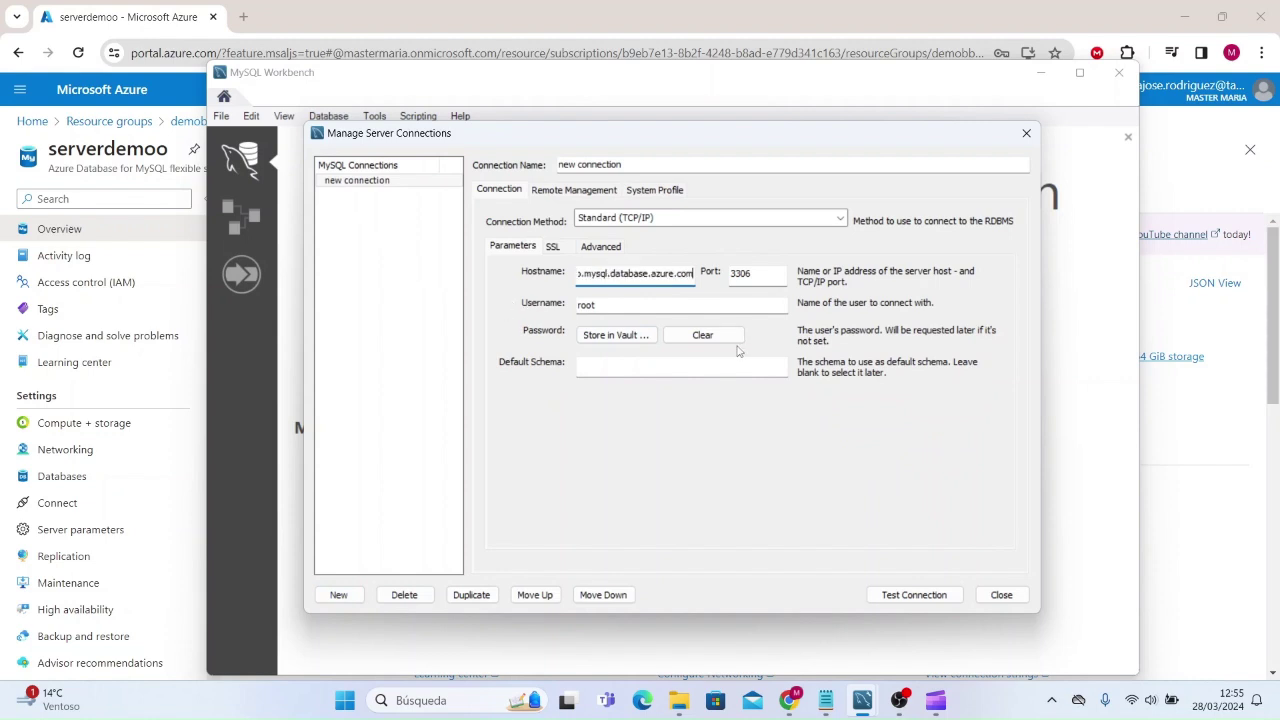
{"action": "left_click_drag", "start_coordinate": [650, 311], "coordinate": [578, 306]}
{"action": "key", "text": "BackSpace"}
{"action": "type", "text": "myadmin"}
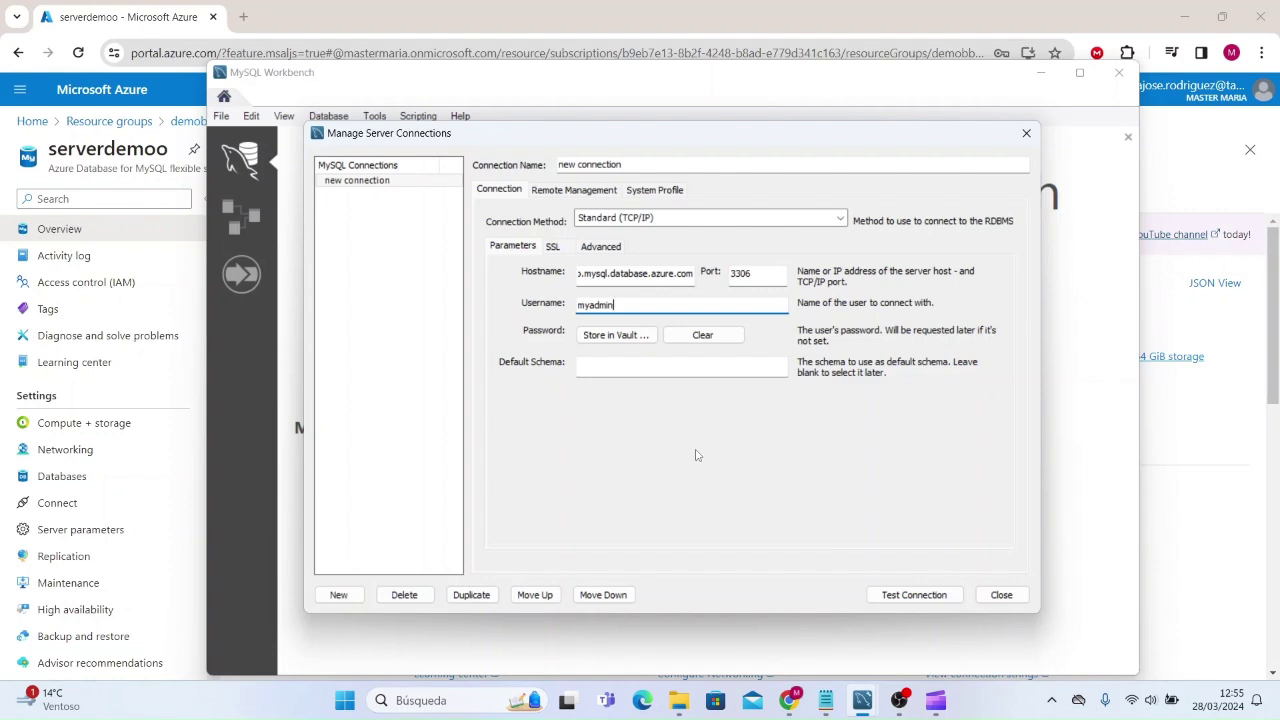
- Test the connection with the admin account's password, then close the server connections manager
{"action": "left_click", "coordinate": [921, 597]}
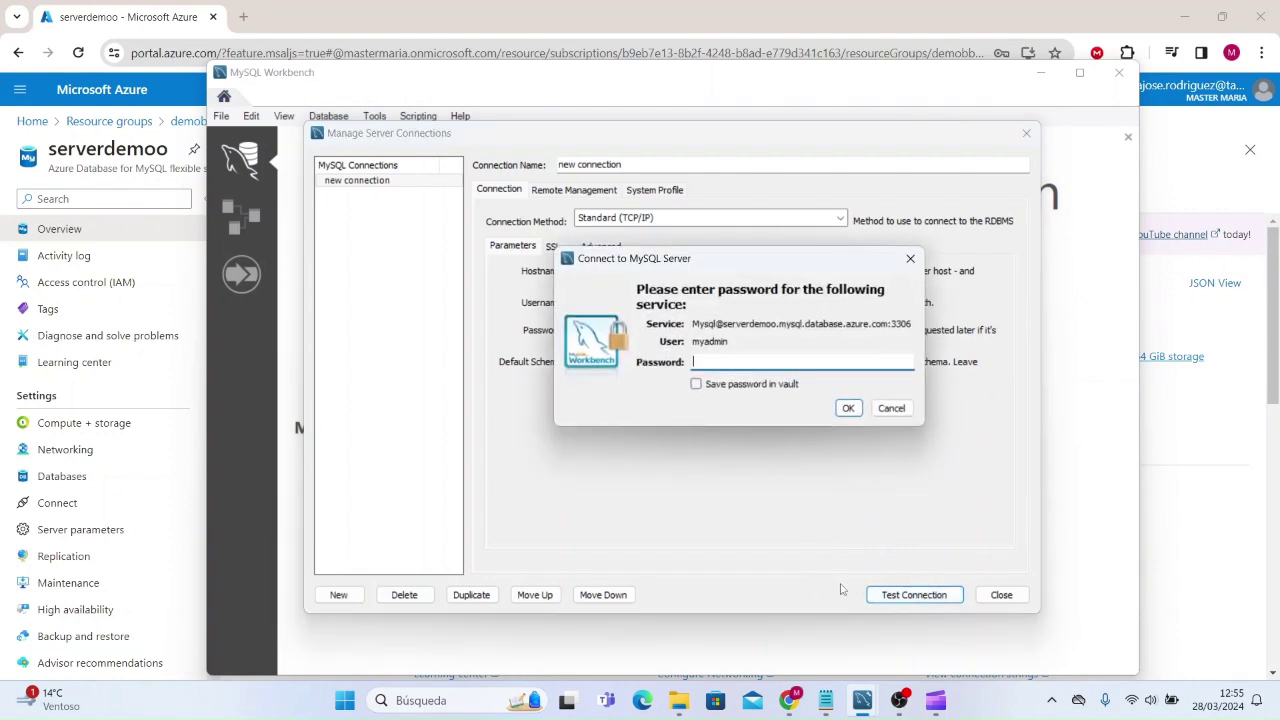
{"action": "left_click", "coordinate": [848, 408]}
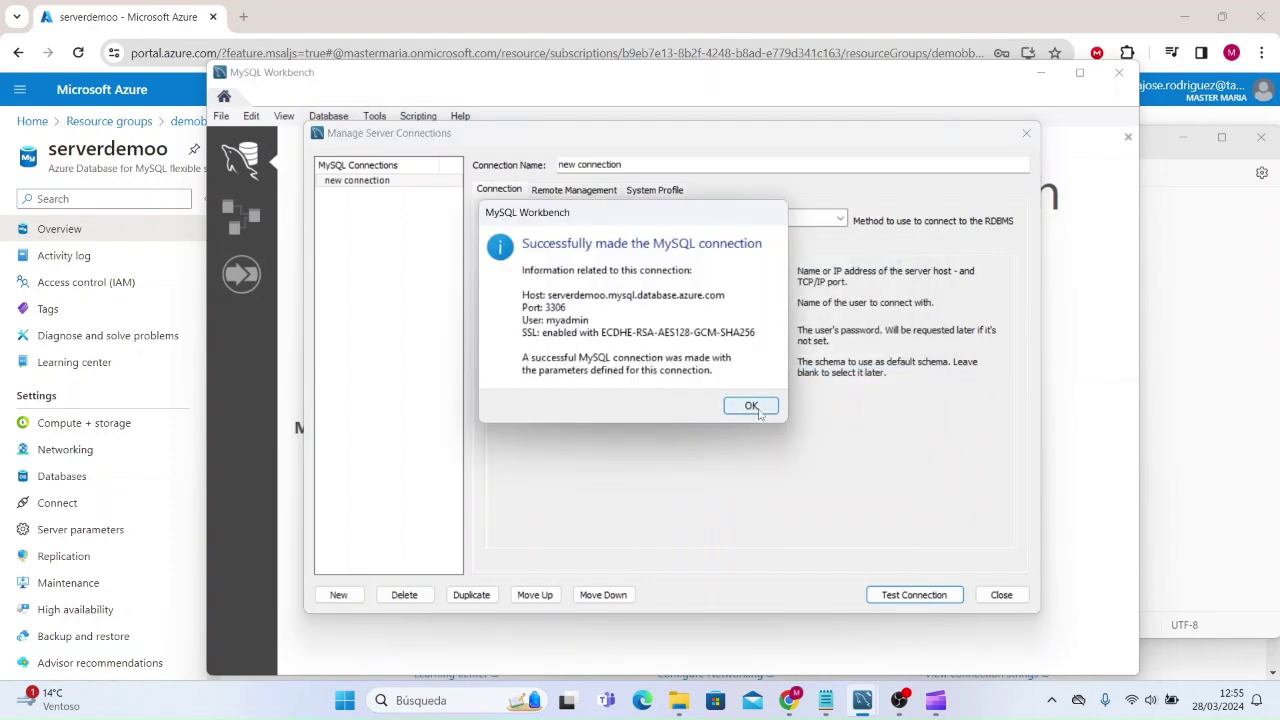
{"action": "left_click", "coordinate": [752, 406]}
{"action": "left_click", "coordinate": [1004, 594]}
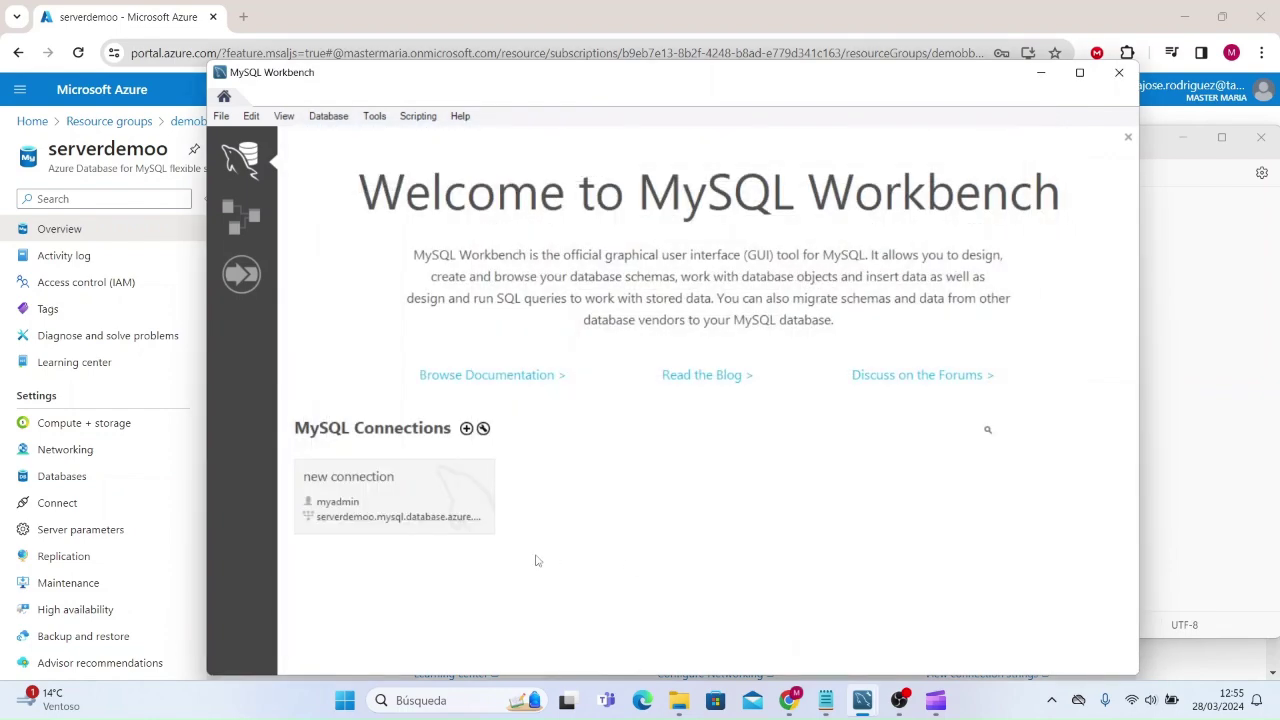
- Open the new connection to the Azure MySQL server
{"action": "left_click", "coordinate": [399, 484]}
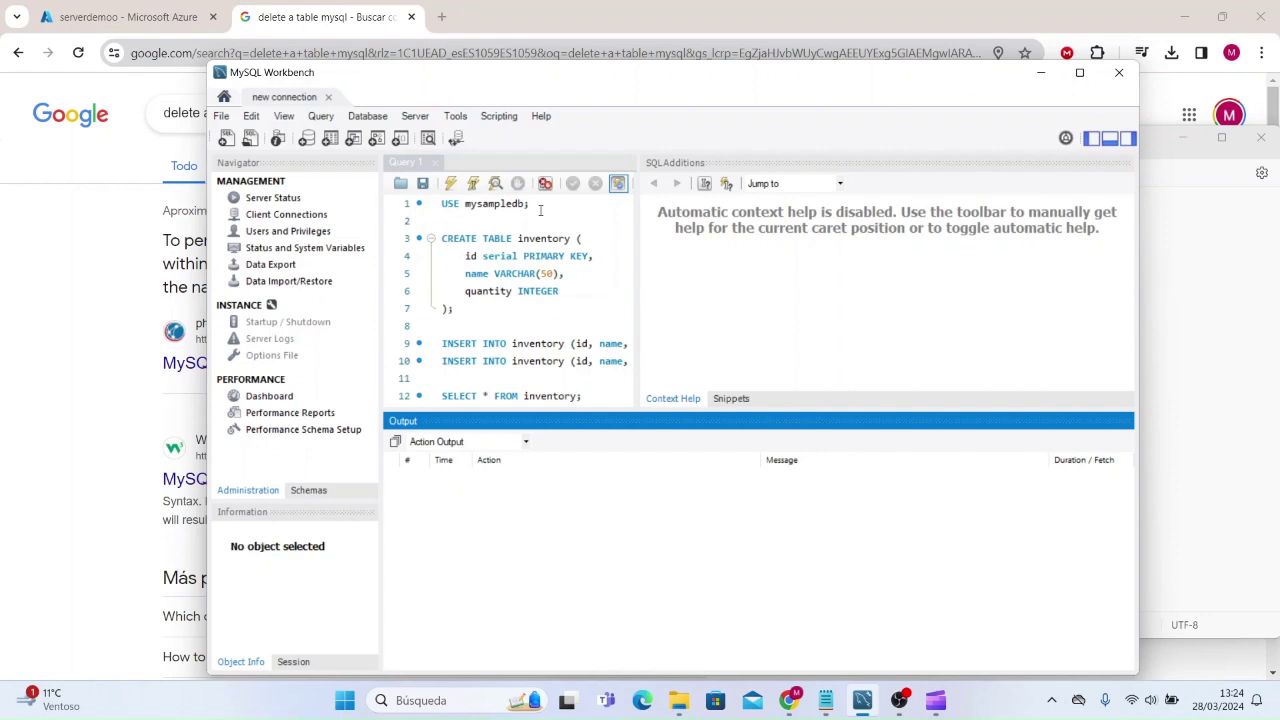
- Run the USE mysampledb statement on its own, followed by the CREATE TABLE inventory statement with its id, name and quantity columns
{"action": "left_click_drag", "start_coordinate": [542, 204], "coordinate": [430, 204]}
{"action": "left_click", "coordinate": [450, 183]}
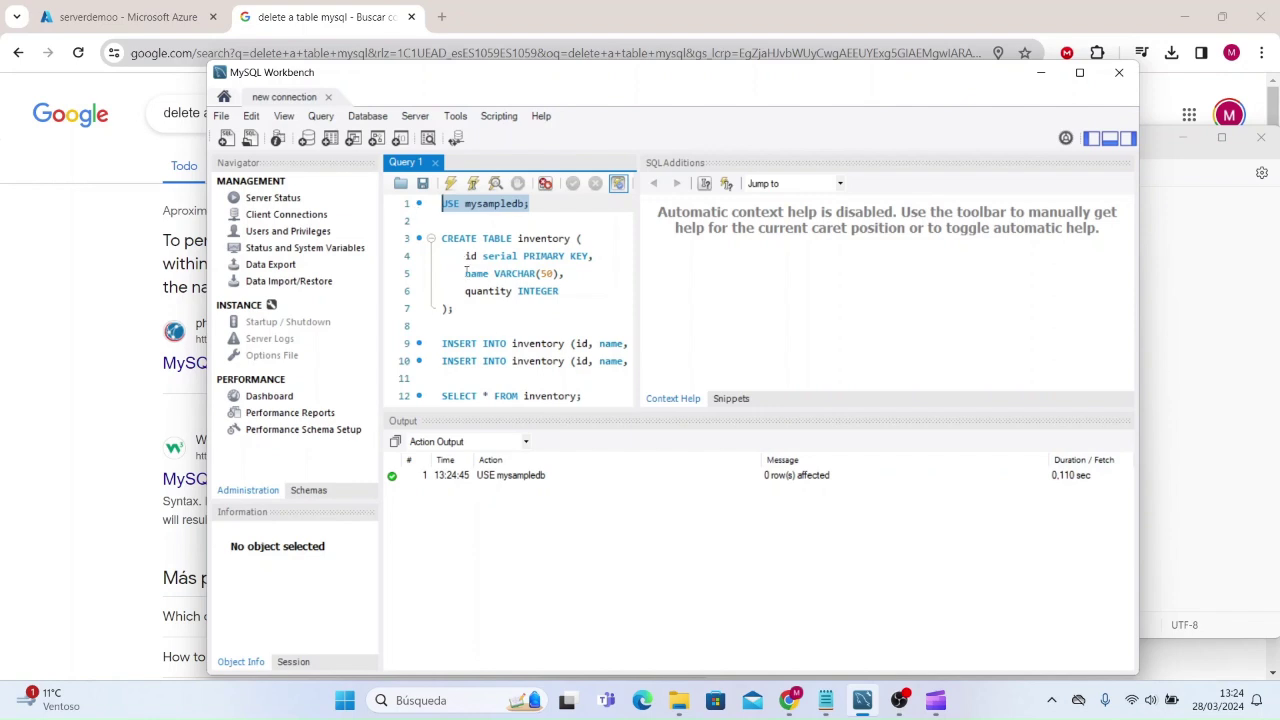
{"action": "left_click", "coordinate": [460, 311]}
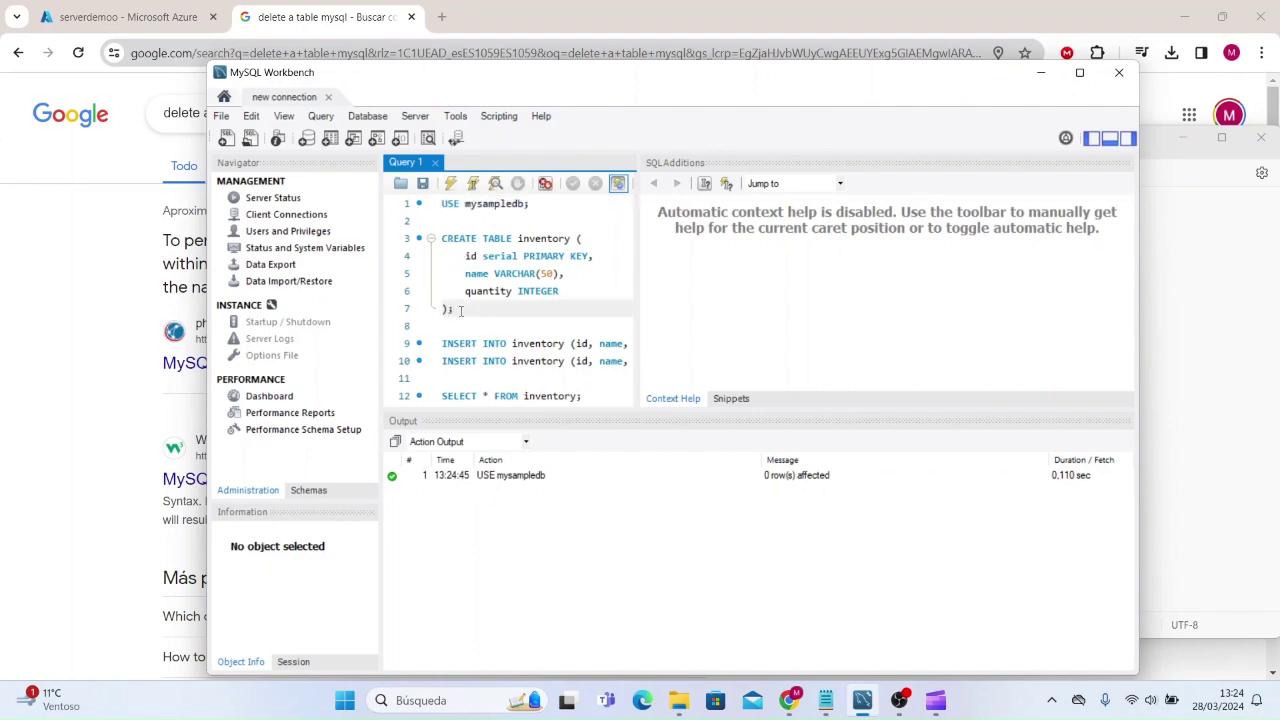
{"action": "left_click", "coordinate": [575, 238]}
{"action": "left_click_drag", "start_coordinate": [455, 310], "coordinate": [427, 243]}
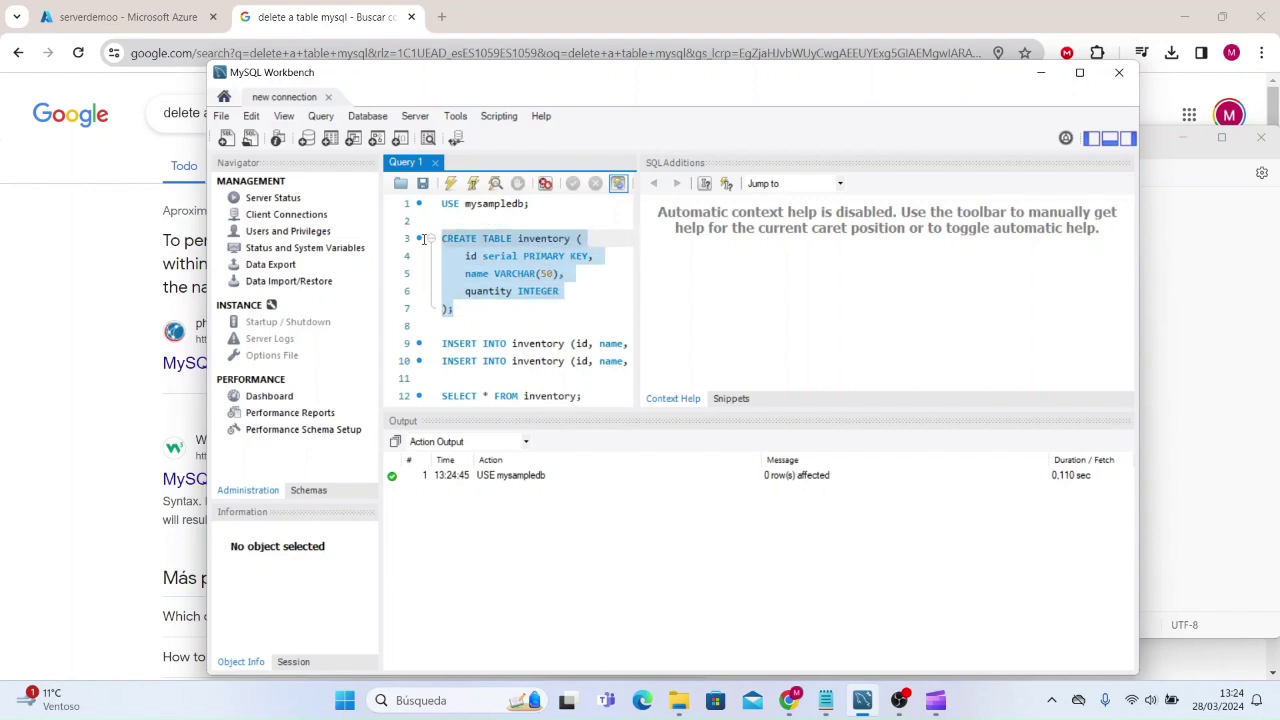
{"action": "left_click", "coordinate": [450, 183]}
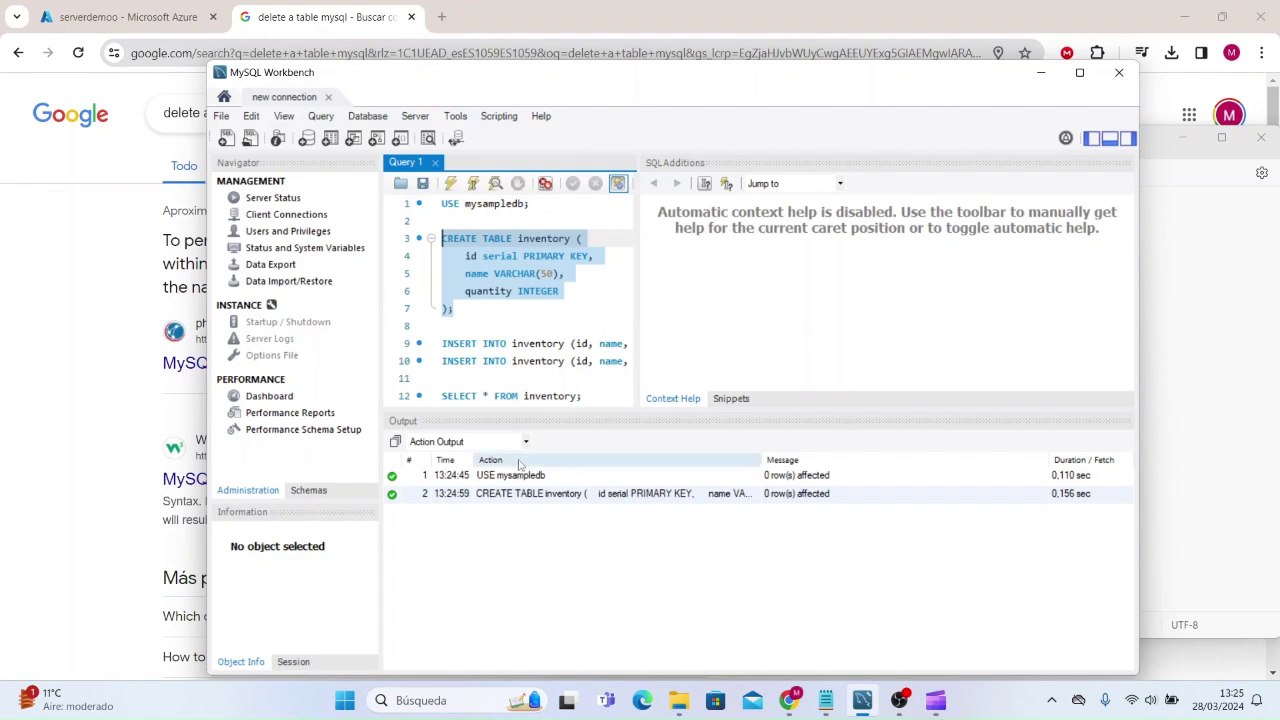
- Run the two INSERT statements adding banana (1, 150) and orange (2, 154), and query the table with SELECT * FROM inventory
{"action": "left_click_drag", "start_coordinate": [448, 373], "coordinate": [441, 343]}
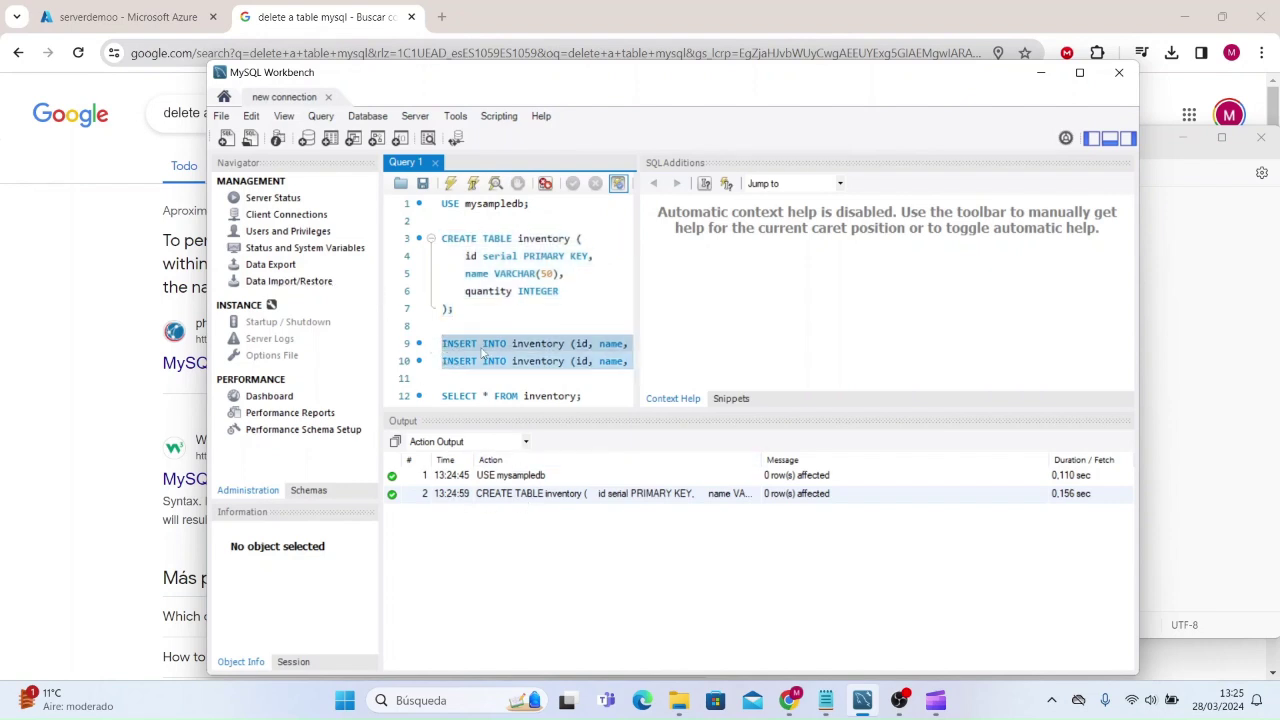
{"action": "left_click", "coordinate": [451, 184]}
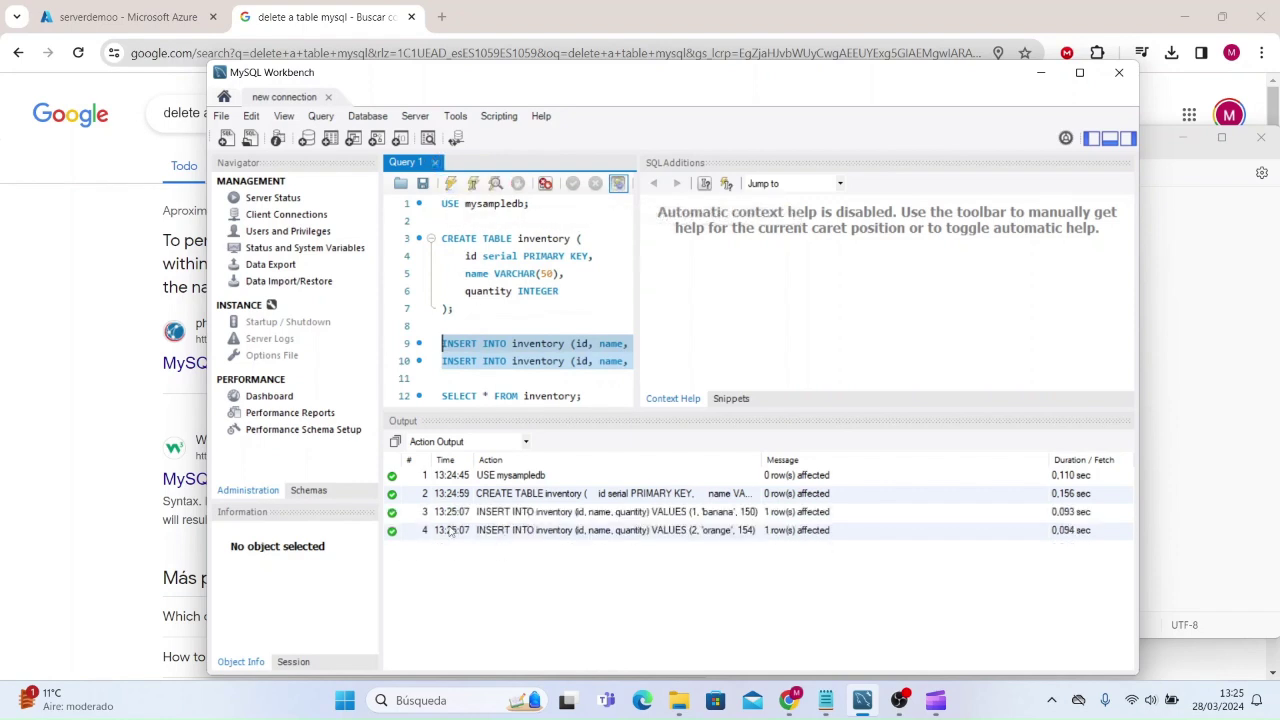
{"action": "scroll", "coordinate": [587, 343], "scroll_direction": "down", "scroll_amount": 1}
{"action": "left_click_drag", "start_coordinate": [587, 343], "coordinate": [430, 348]}
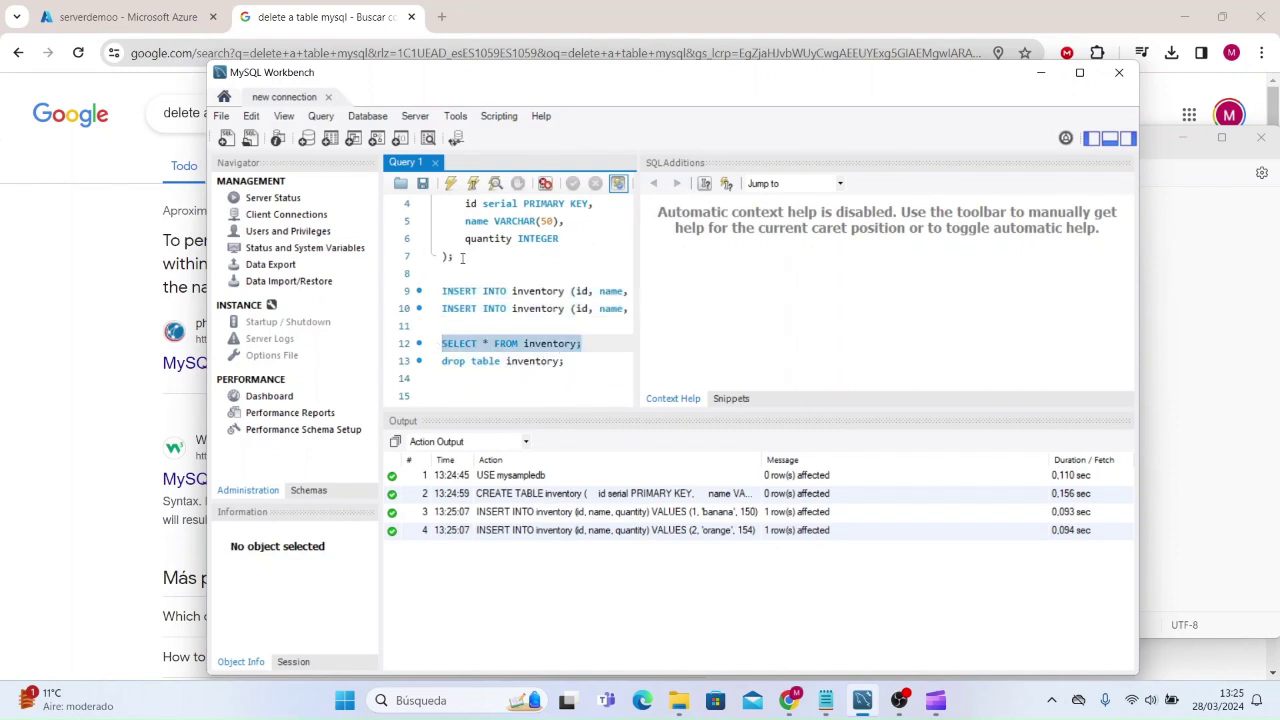
{"action": "left_click", "coordinate": [450, 184]}
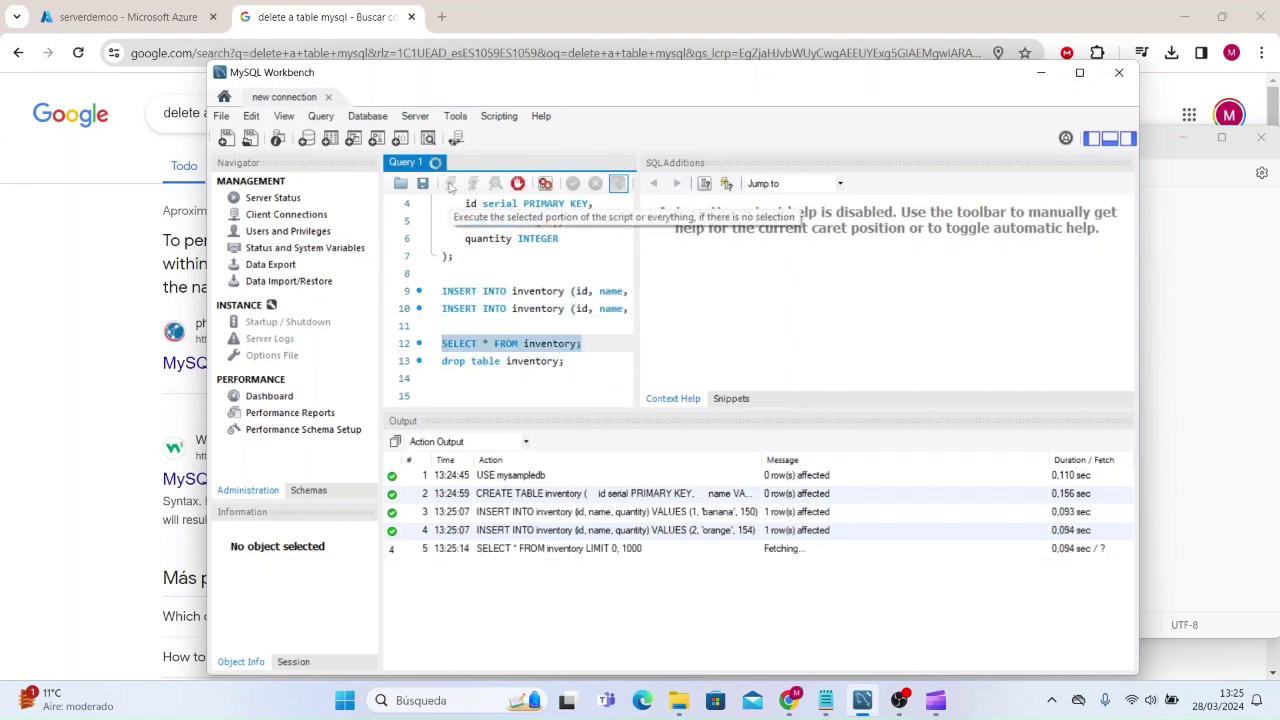